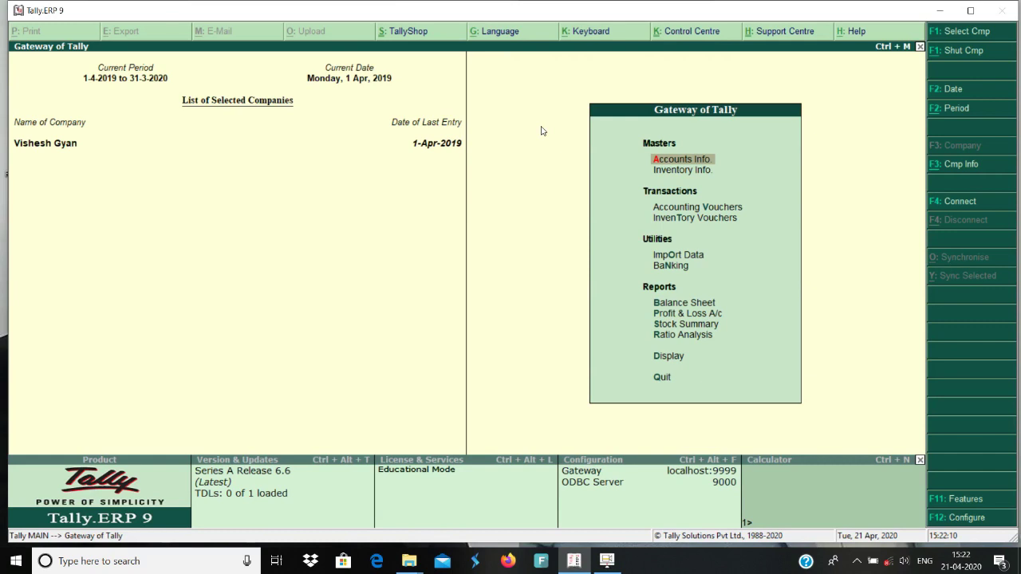
# Step: Open the existing Bad Debts ledger for alteration from the single-ledger options
pyautogui.press('Return')
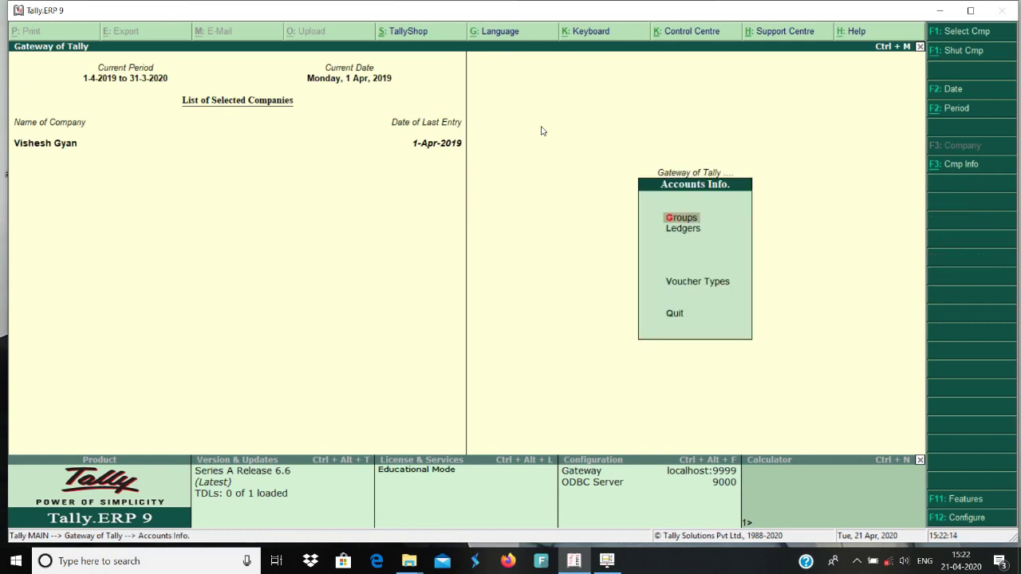
pyautogui.press('Down')
pyautogui.press('Return')
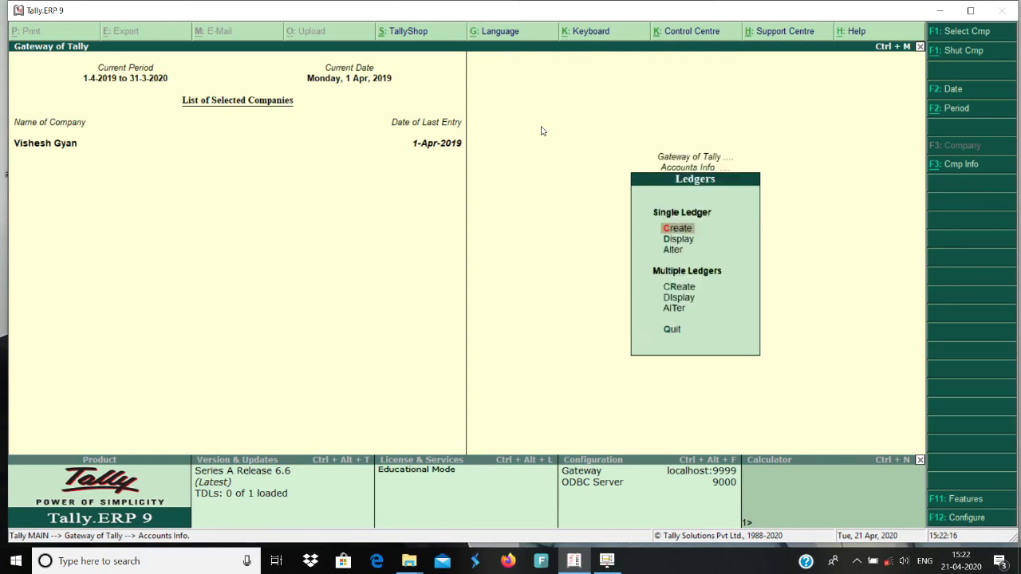
pyautogui.press('Down')
pyautogui.press('Down')
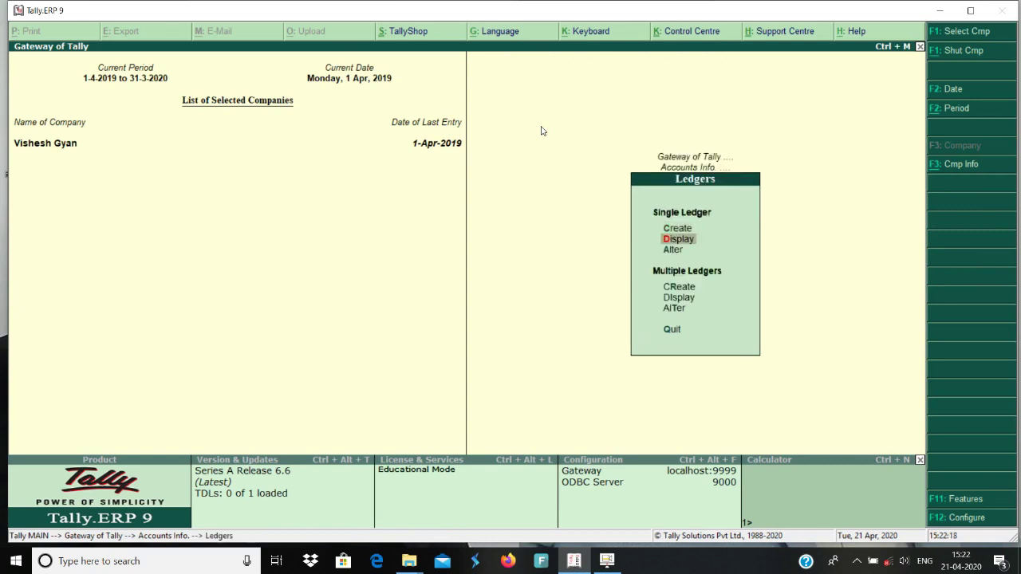
pyautogui.press('Return')
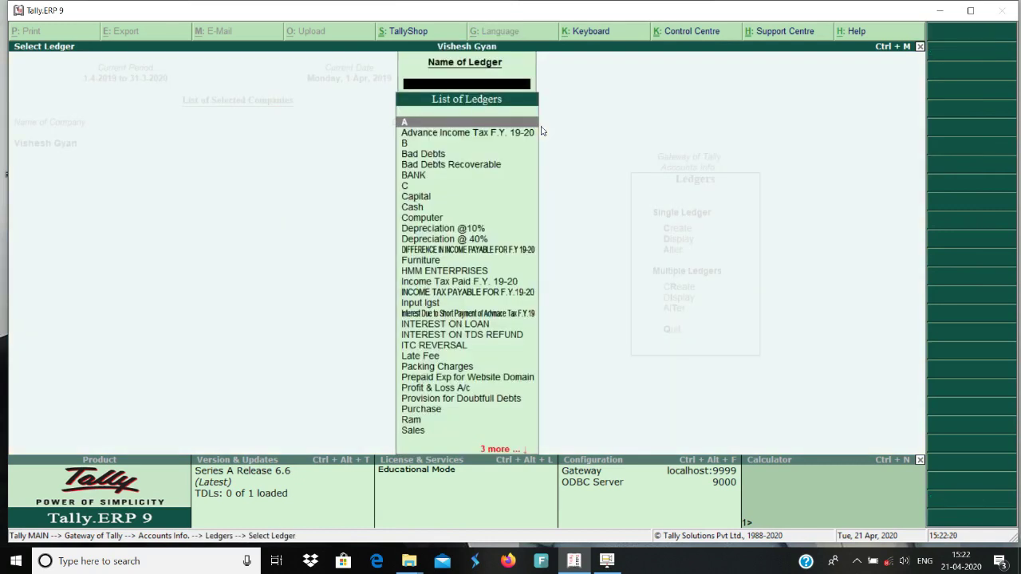
pyautogui.write('B')
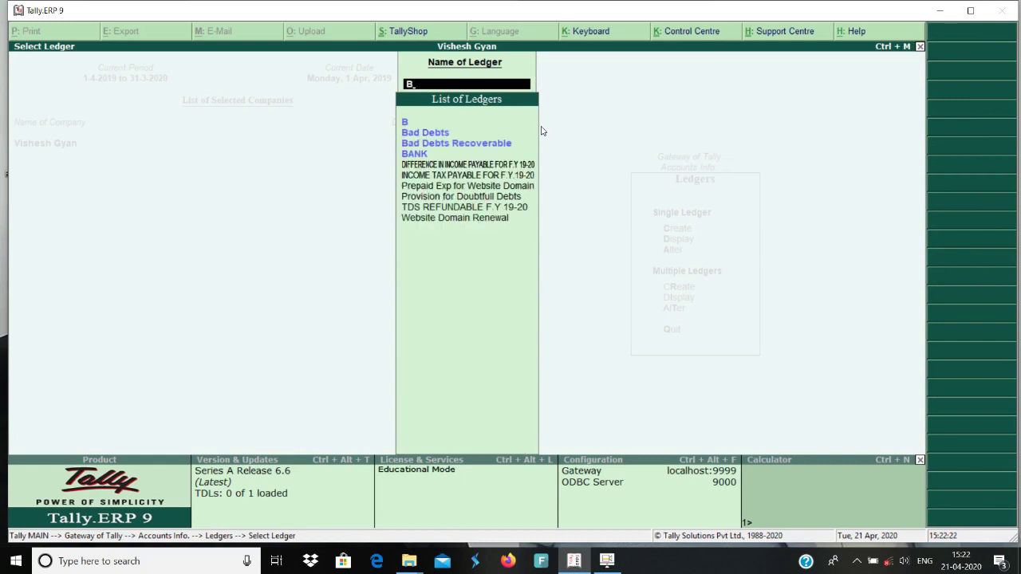
pyautogui.press('Down')
pyautogui.press('Return')
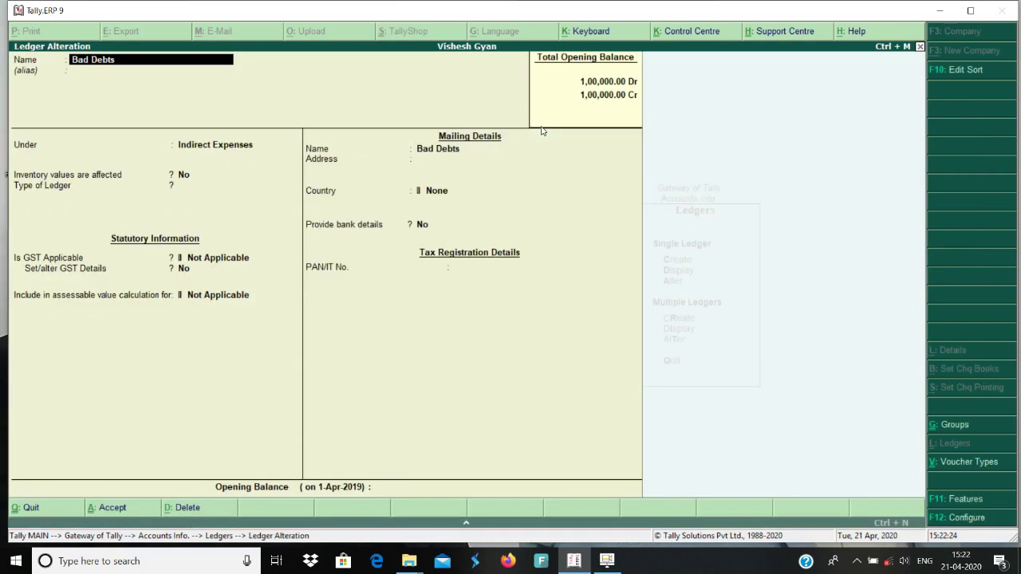
# Step: Review the Bad Debts ledger's group, GST and assessable-value settings, and accept the ledger without edits
pyautogui.press('Return')
pyautogui.press('Return')
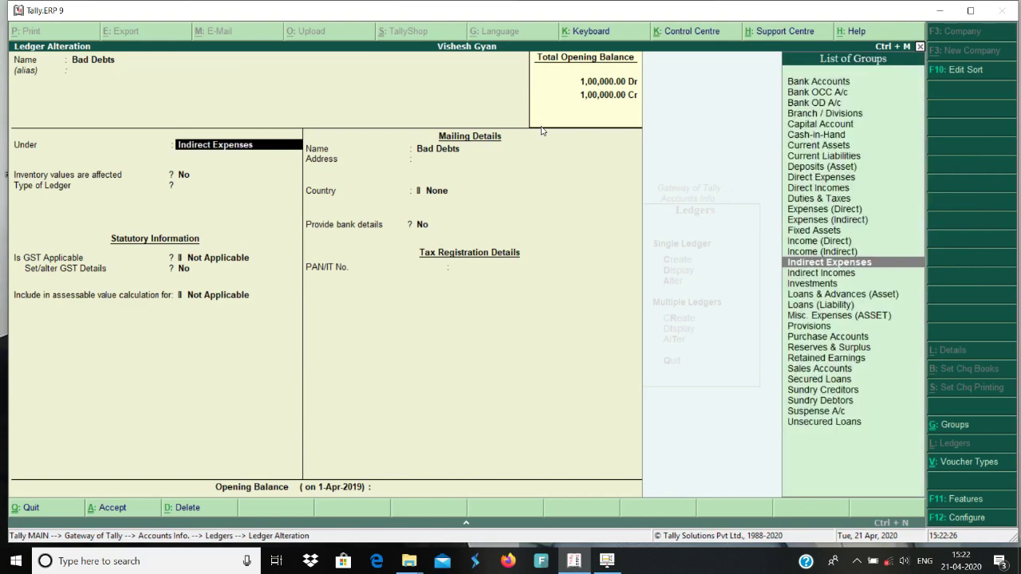
pyautogui.press('Return')
pyautogui.press('Return')
pyautogui.press('Return')
pyautogui.press('Return')
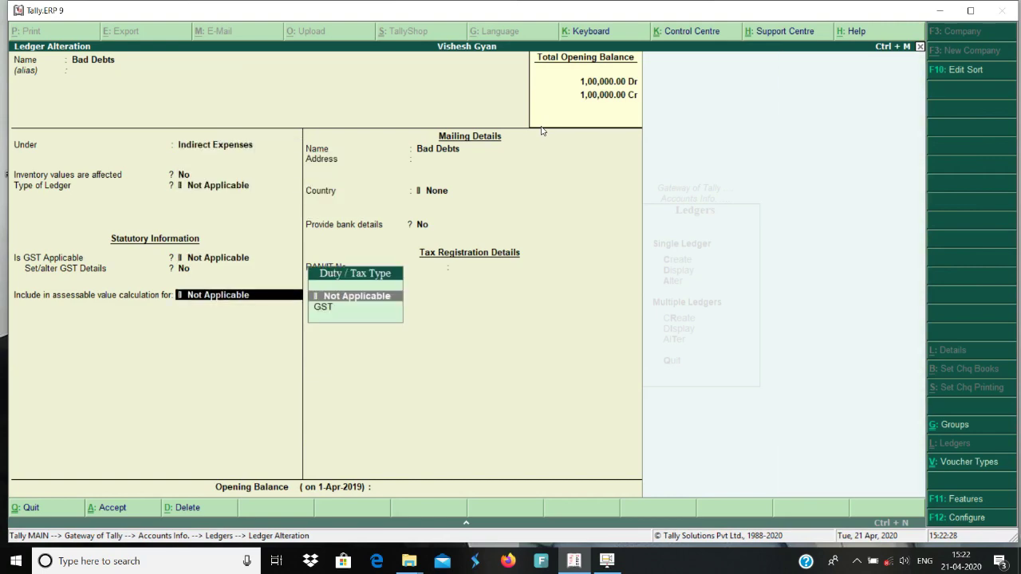
pyautogui.press('Return')
pyautogui.press('Return')
pyautogui.press('Return')
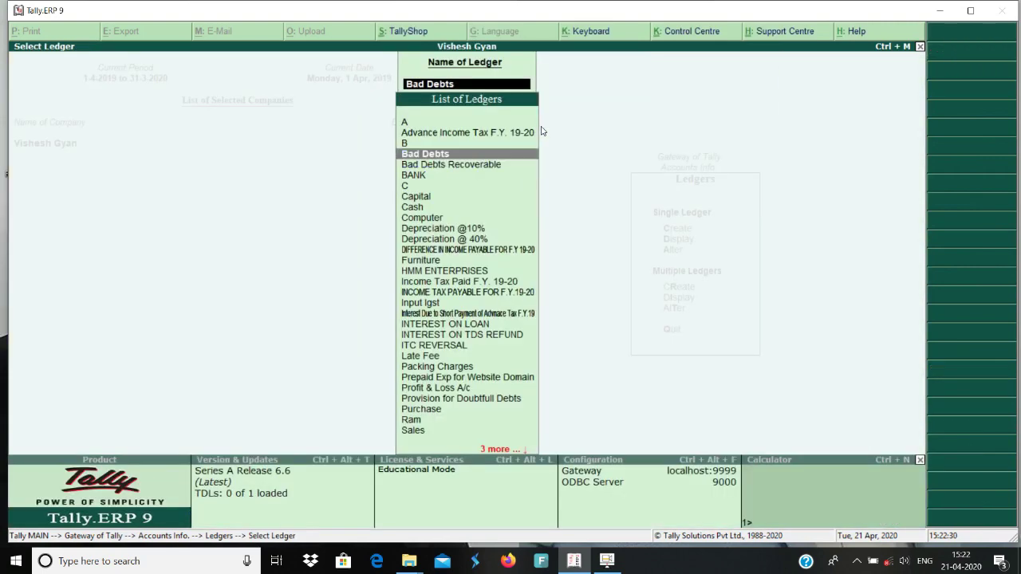
# Step: Open the Bad Debts Recoverable ledger, review its group and statutory settings, accept it and return to the Gateway
pyautogui.press('Down')
pyautogui.press('Return')
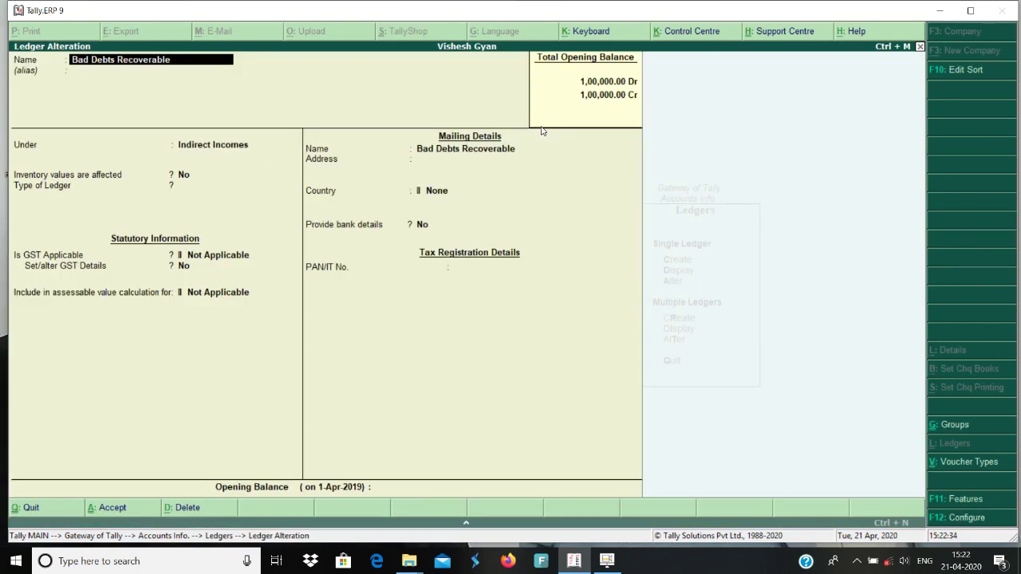
pyautogui.press('Return')
pyautogui.press('Return')
pyautogui.press('Return')
pyautogui.press('Return')
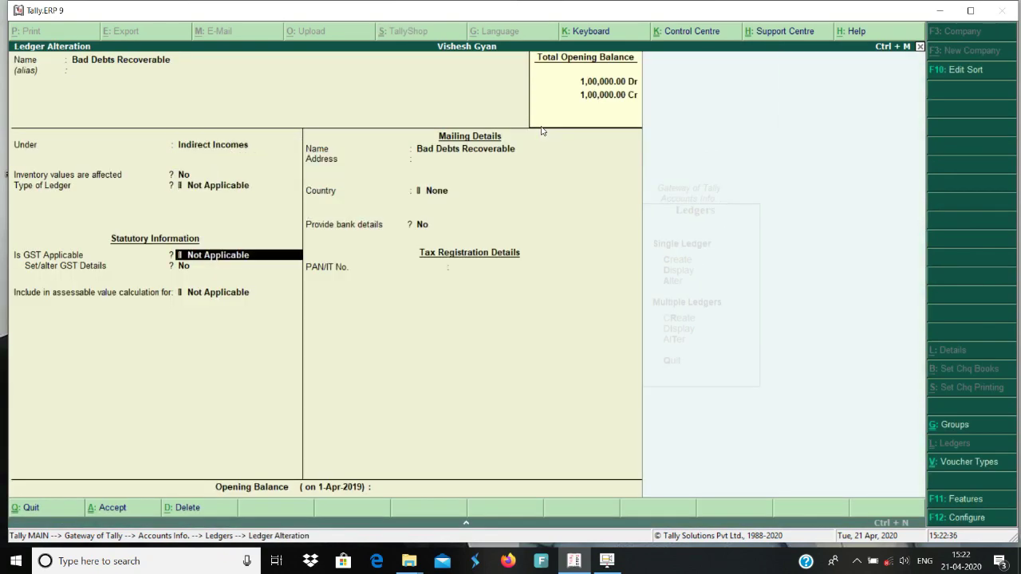
pyautogui.press('Return')
pyautogui.press('Return')
pyautogui.press('Return')
pyautogui.press('Return')
pyautogui.press('Return')
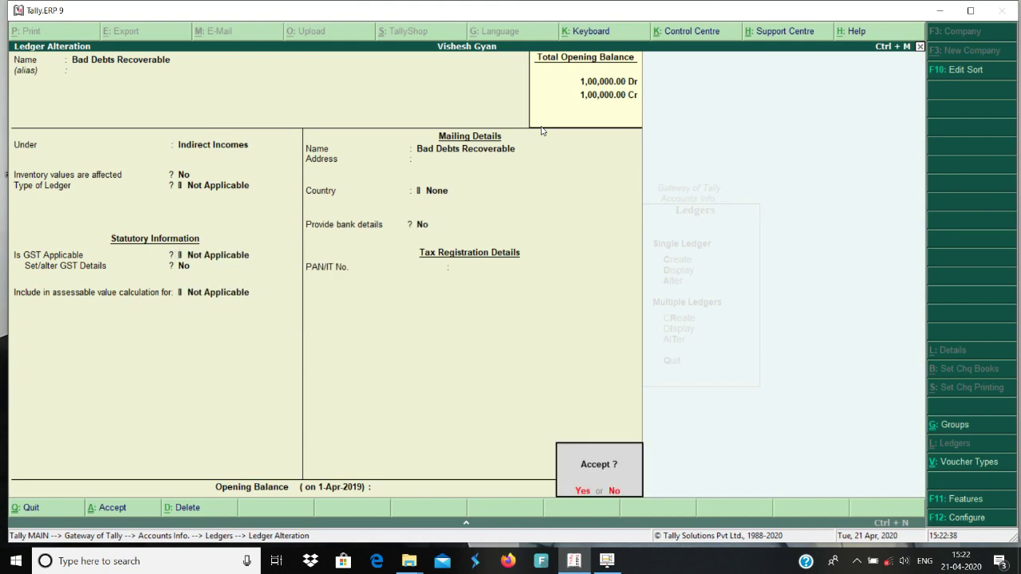
pyautogui.press('Return')
pyautogui.press('Escape')
pyautogui.press('Escape')
pyautogui.press('Escape')
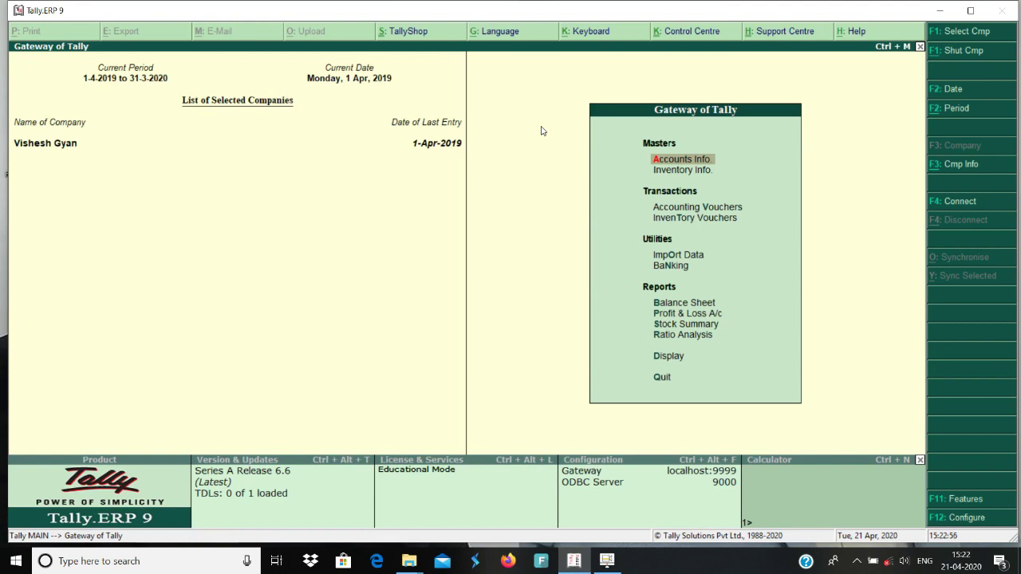
# Step: Examine the individual Sundry Debtors balances under Current Assets in the Balance Sheet, and return to the Gateway
pyautogui.press('b')
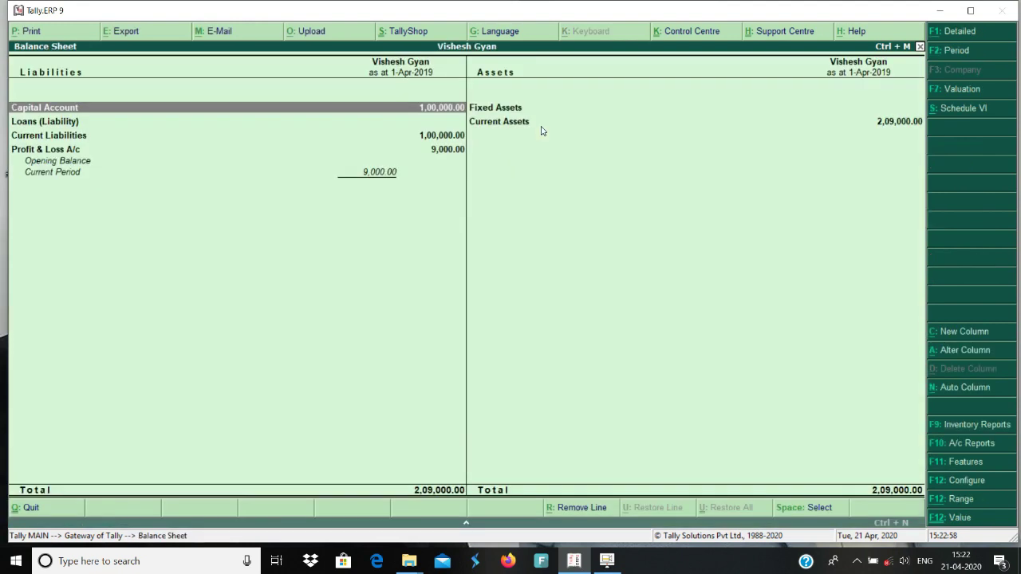
pyautogui.press('Right')
pyautogui.press('Down')
pyautogui.press('Return')
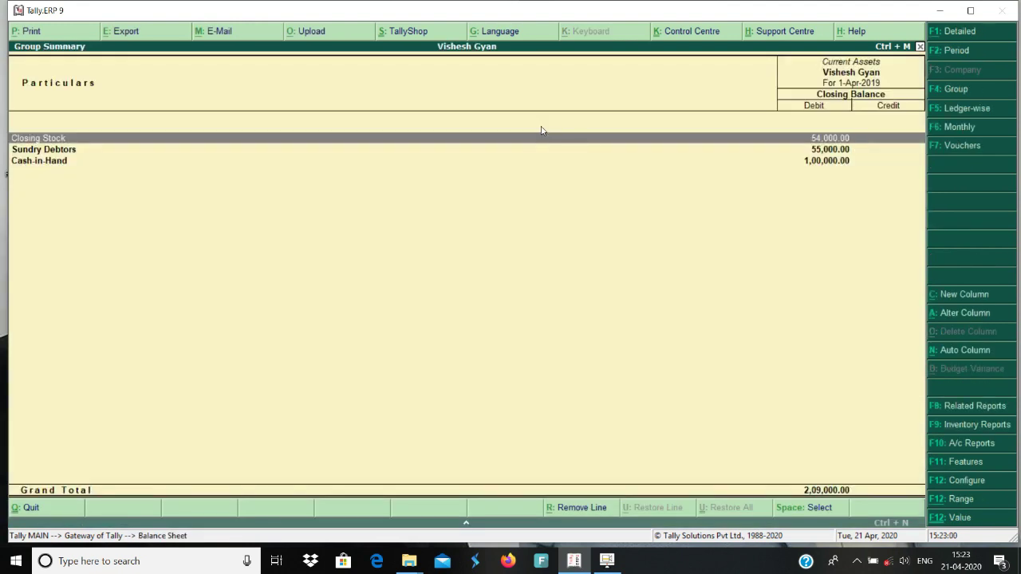
pyautogui.press('Down')
pyautogui.press('Return')
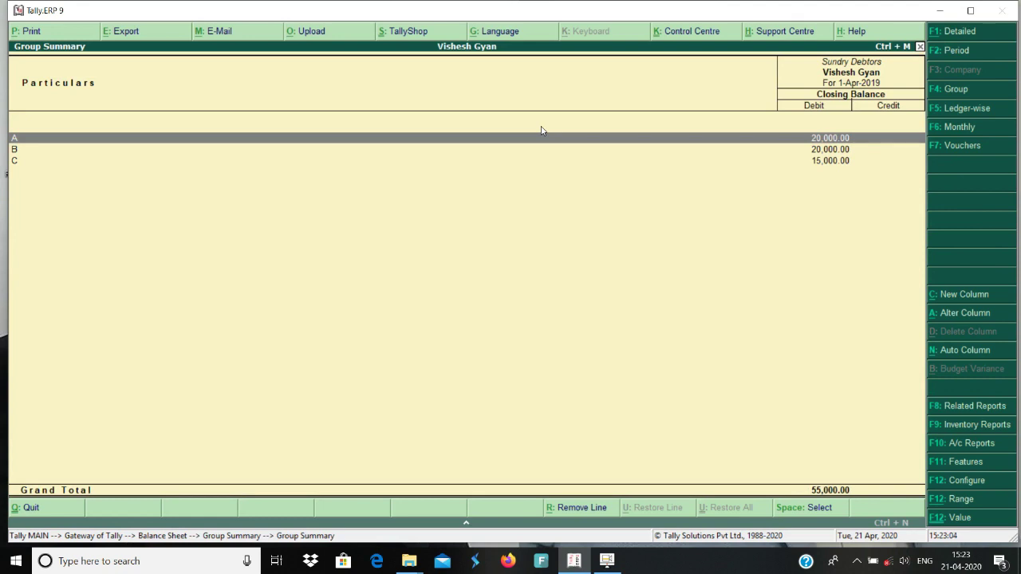
pyautogui.press('Down')
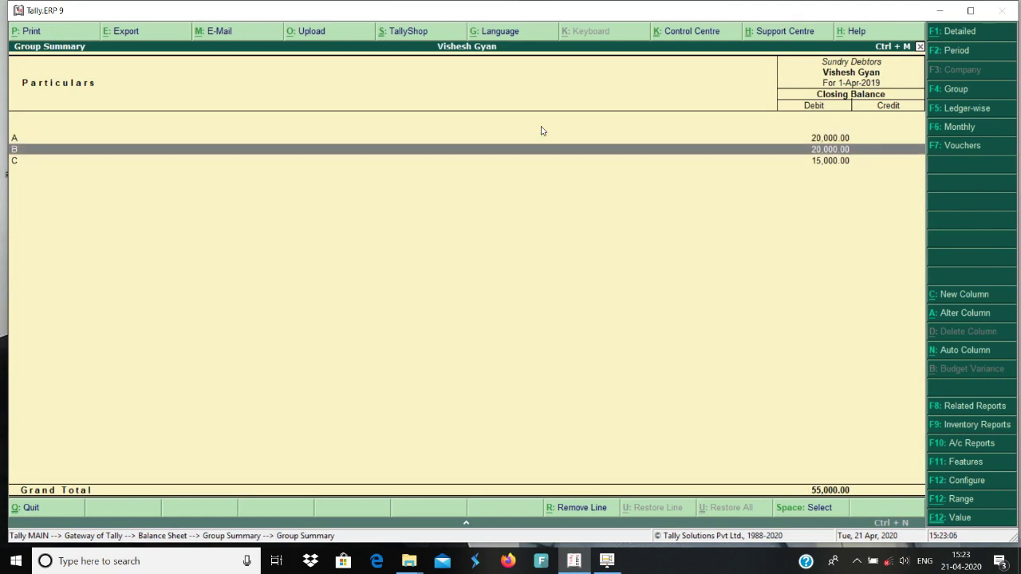
pyautogui.press('Down')
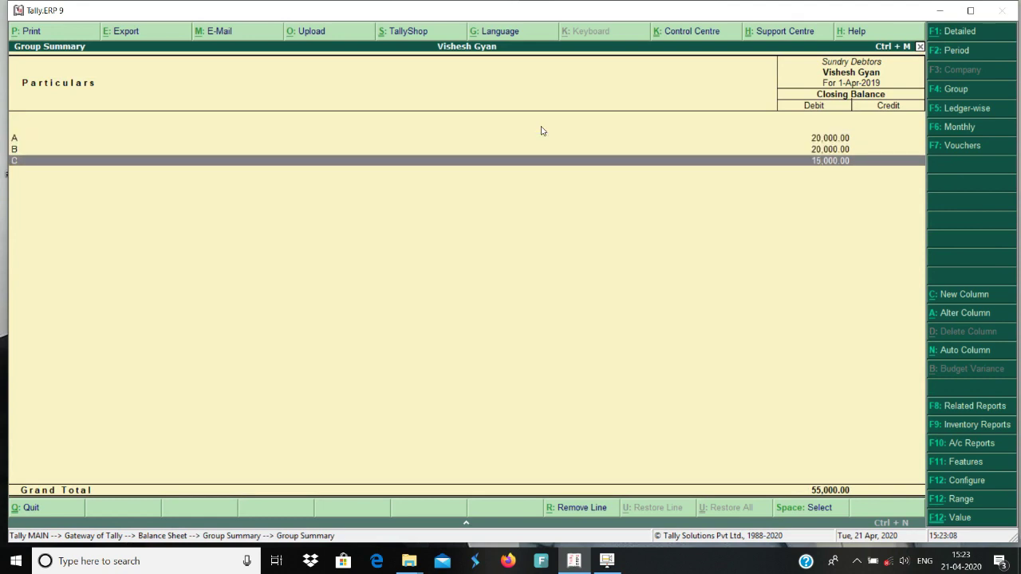
pyautogui.press('Escape')
pyautogui.press('Escape')
pyautogui.press('Escape')
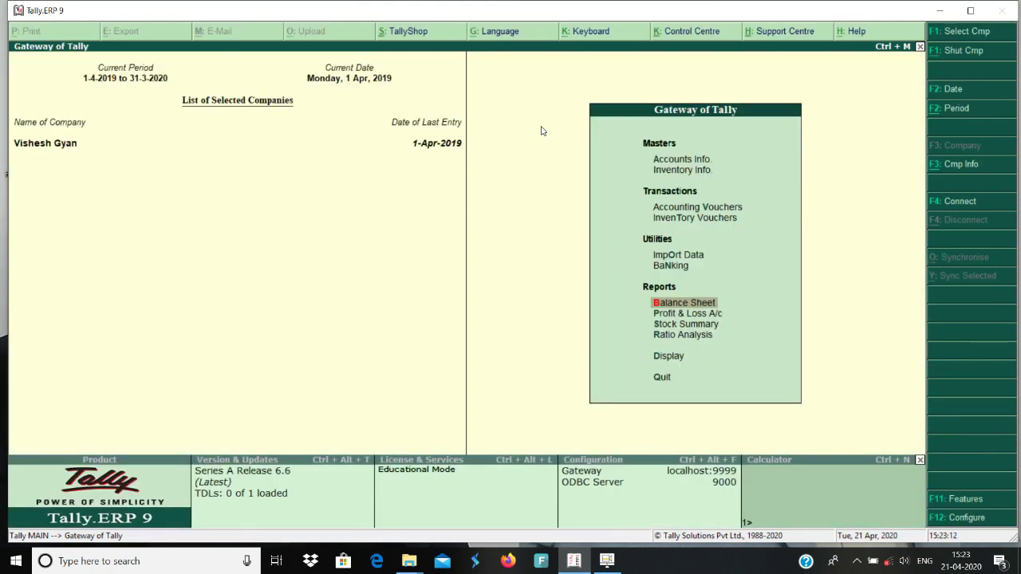
# Step: Start a Receipt voucher and set its date to 1-Mar-2020
pyautogui.press('v')
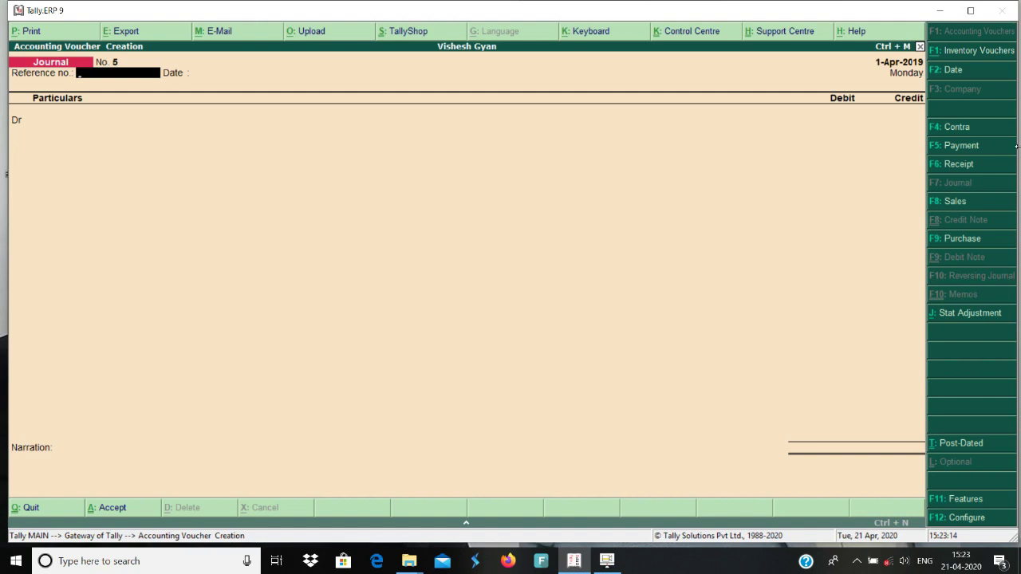
pyautogui.click(962, 165)
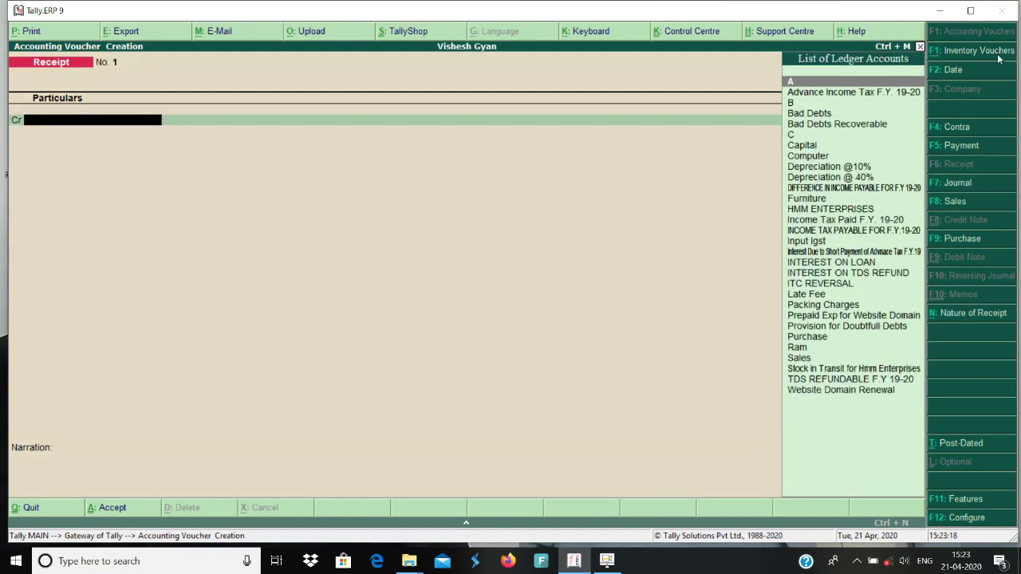
pyautogui.click(962, 74)
pyautogui.write('1')
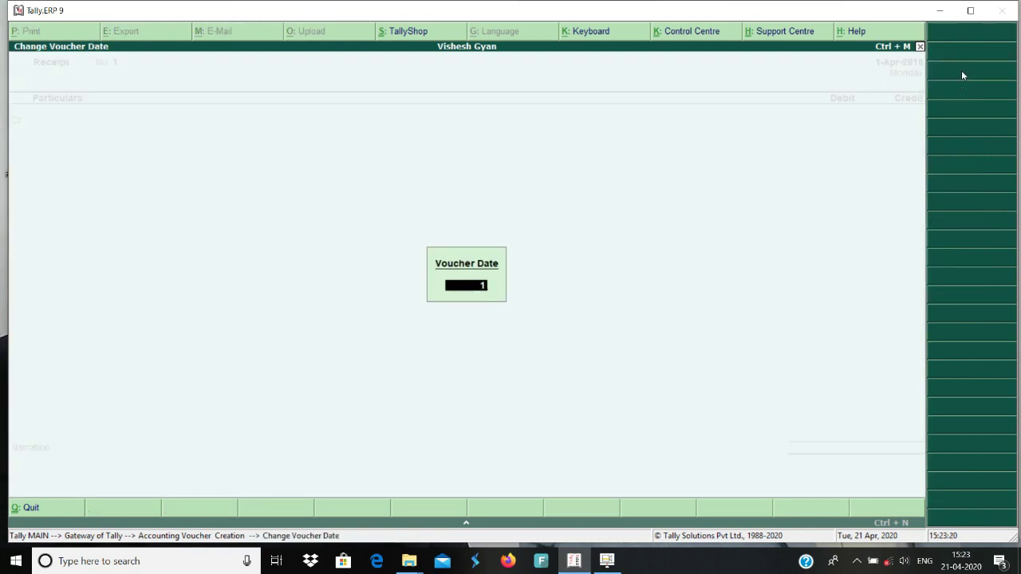
pyautogui.write('-3')
pyautogui.press('Return')
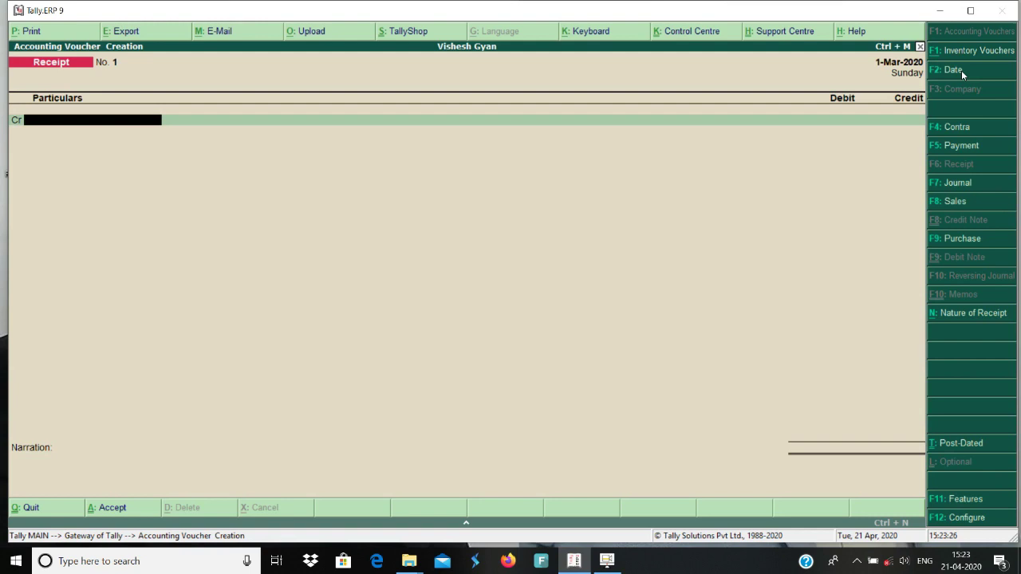
# Step: Credit ledger A with 20,000 in the receipt, allocating the full amount On Account
pyautogui.write('A')
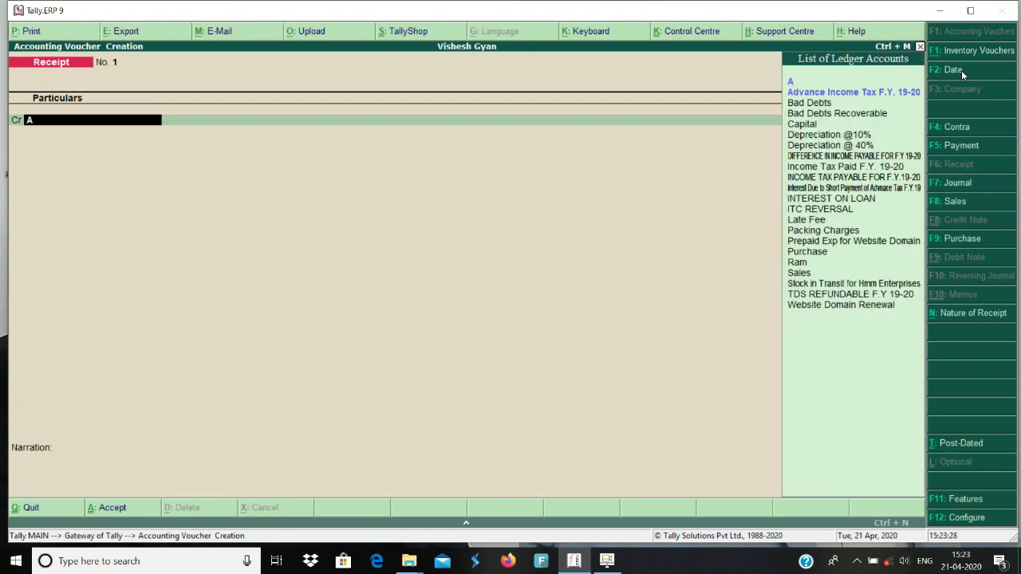
pyautogui.press('Return')
pyautogui.write('2')
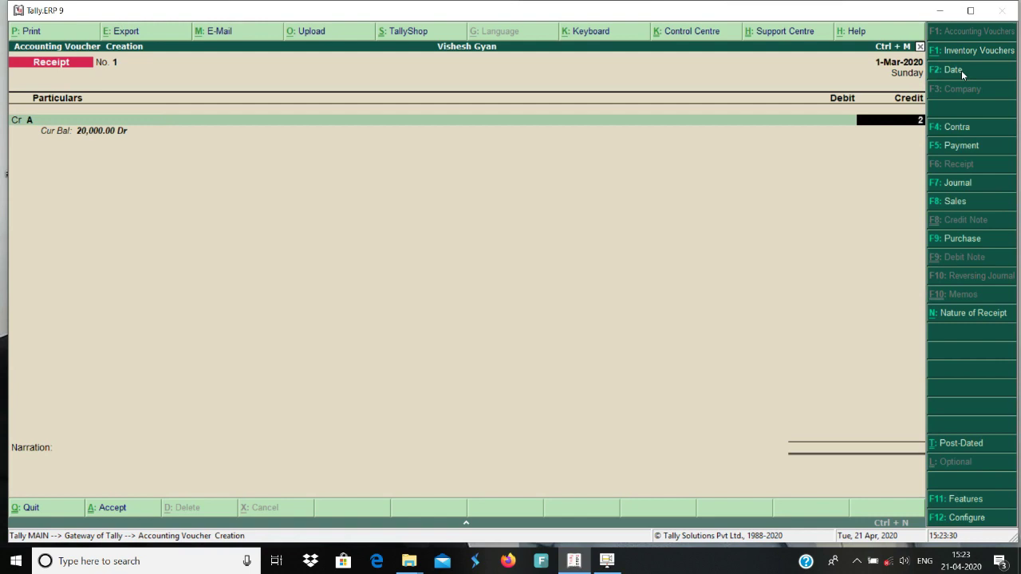
pyautogui.write('0,00000')
pyautogui.press('Return')
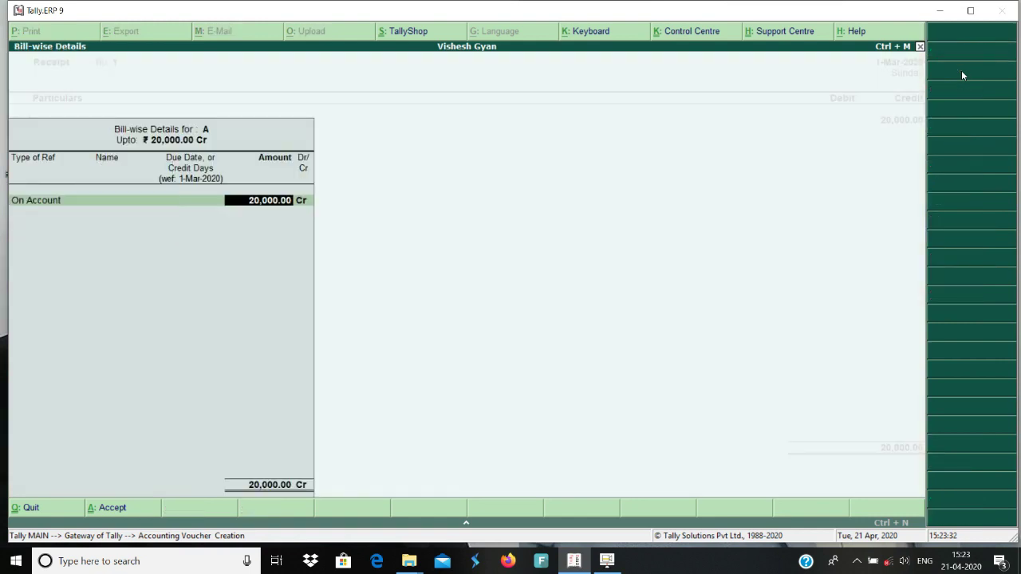
pyautogui.press('Return')
pyautogui.press('Return')
pyautogui.press('Return')
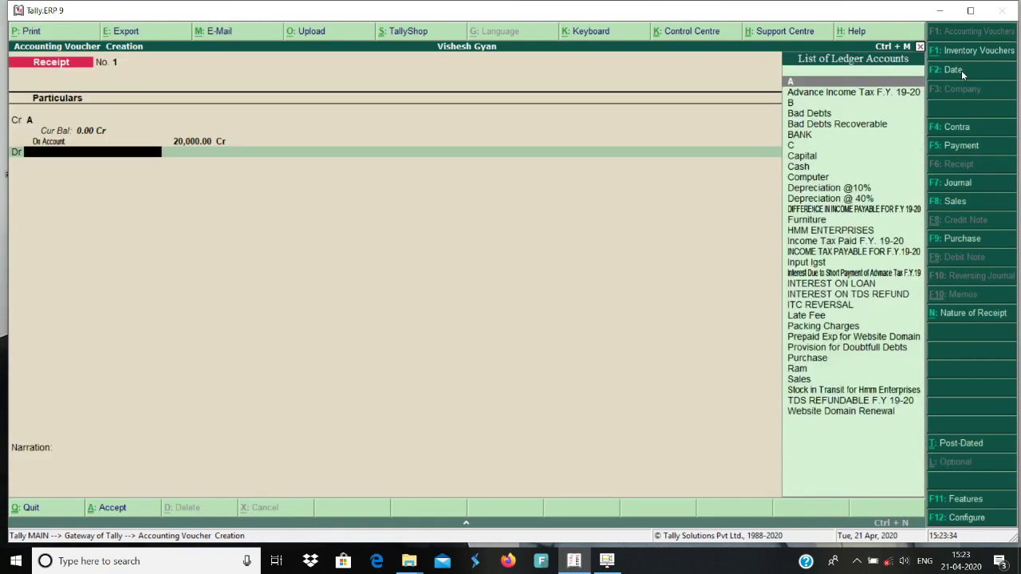
# Step: Debit the BANK ledger with 20,000 as Cheque/DD, leave the instrument number blank and save the receipt
pyautogui.write('B')
pyautogui.press('Down')
pyautogui.press('Down')
pyautogui.press('Down')
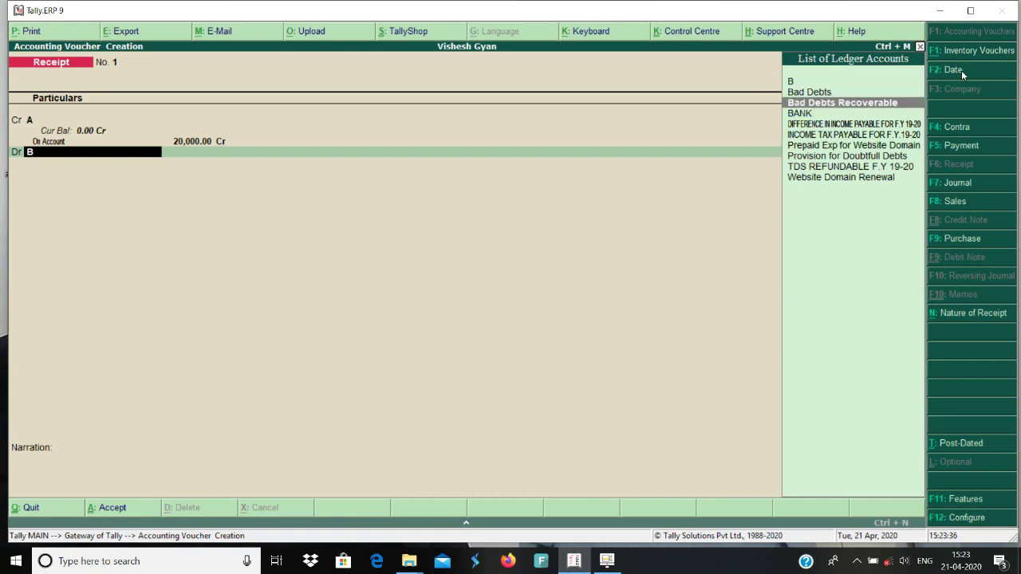
pyautogui.press('Return')
pyautogui.press('Return')
pyautogui.press('Return')
pyautogui.press('Return')
pyautogui.press('Return')
pyautogui.press('Return')
pyautogui.press('Return')
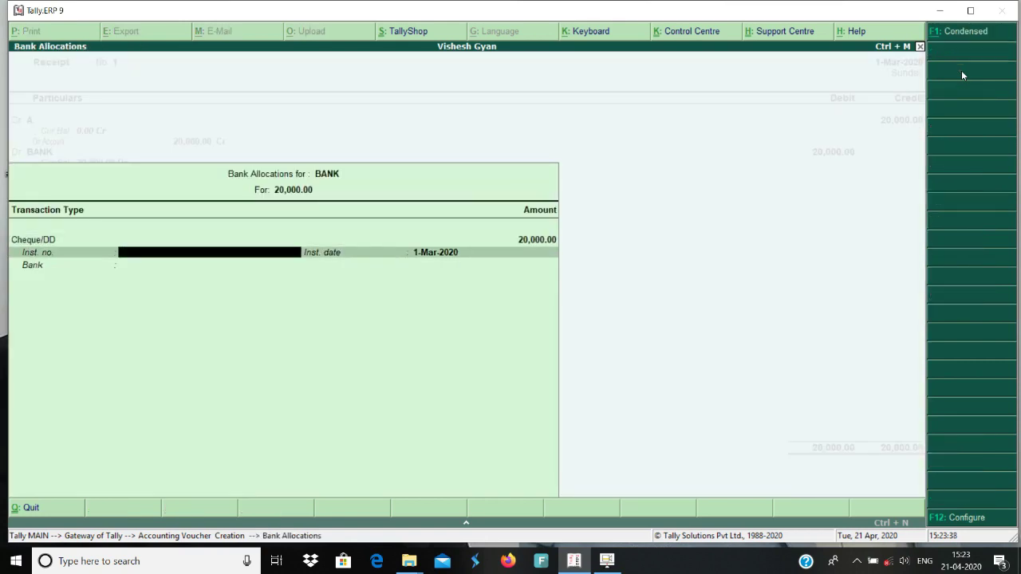
pyautogui.press('Return')
pyautogui.press('Return')
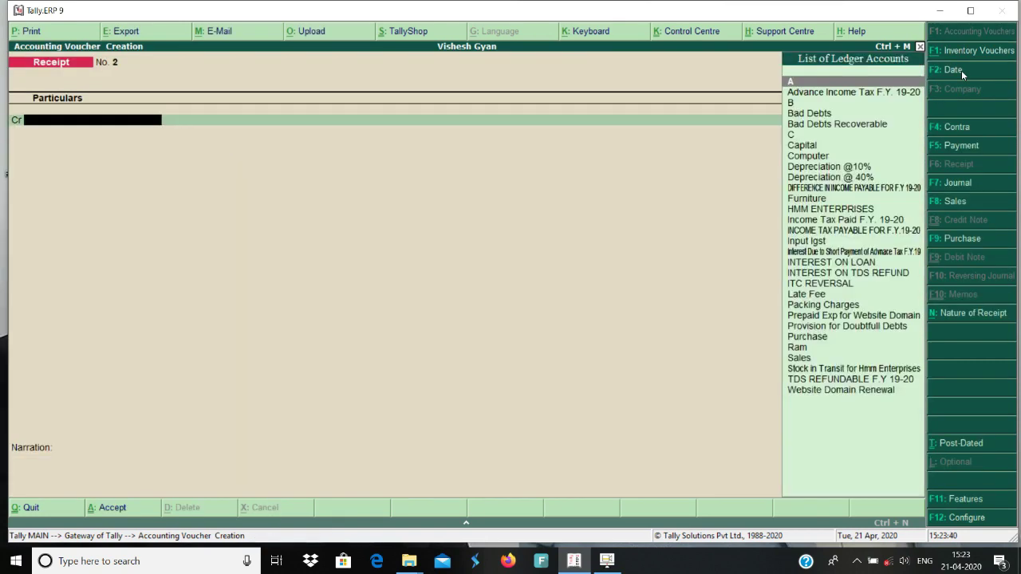
# Step: Credit ledger B with 10,000 in a new receipt, allocating the amount On Account
pyautogui.write('b')
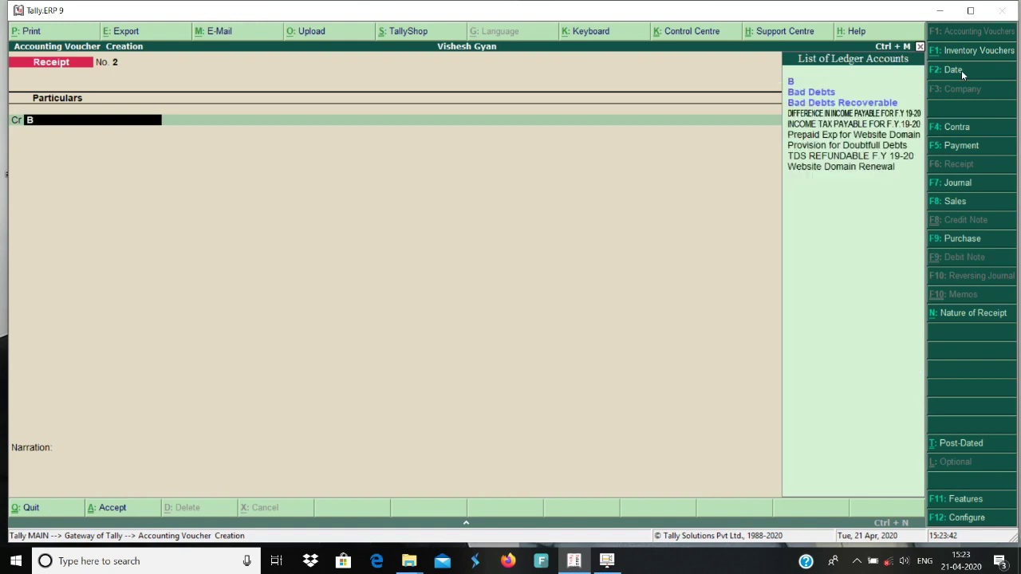
pyautogui.press('Return')
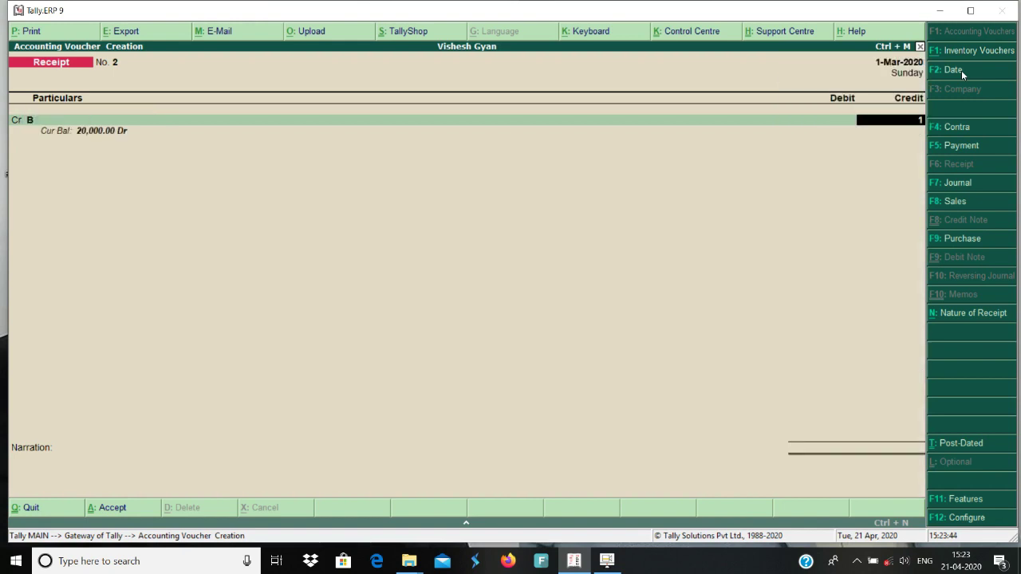
pyautogui.write('10000')
pyautogui.press('Return')
pyautogui.press('Return')
pyautogui.press('Return')
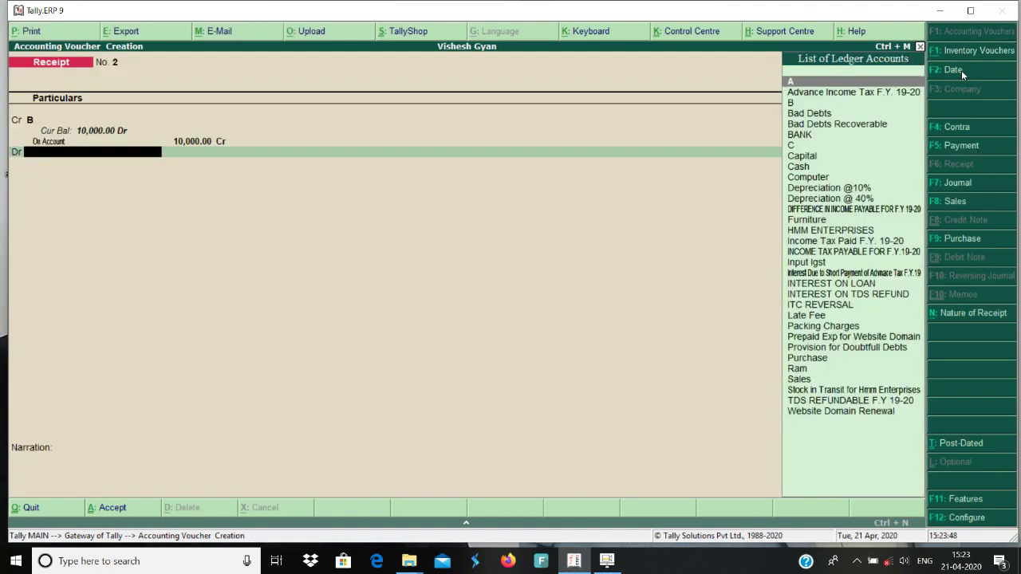
# Step: Debit the BANK ledger with 10,000 as Cheque/DD dated 1-Mar-2020, leave the instrument number blank and save ledger B's receipt
pyautogui.write('B')
pyautogui.press('Down')
pyautogui.press('Down')
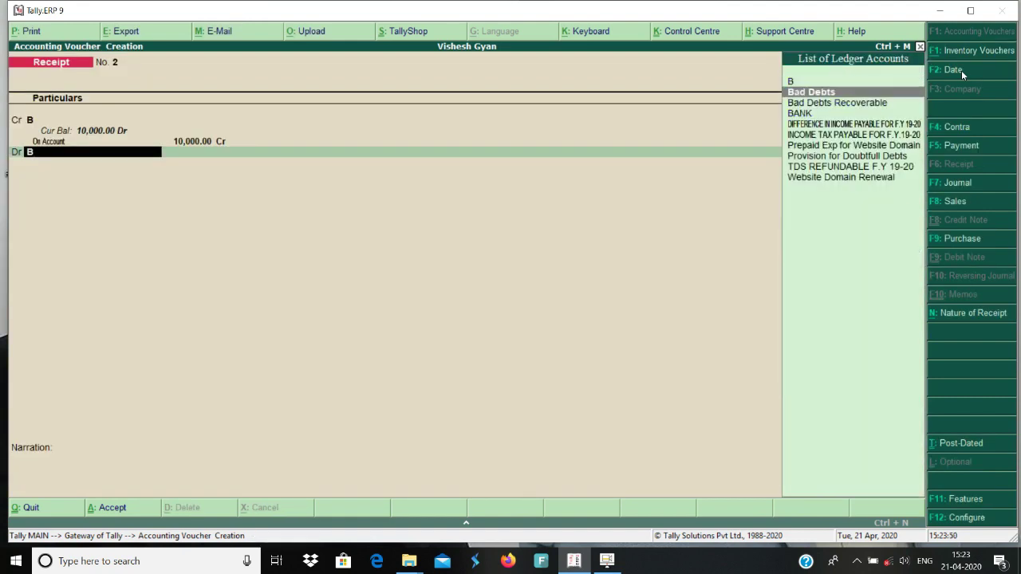
pyautogui.press('Return')
pyautogui.press('Return')
pyautogui.press('Return')
pyautogui.press('Return')
pyautogui.press('Return')
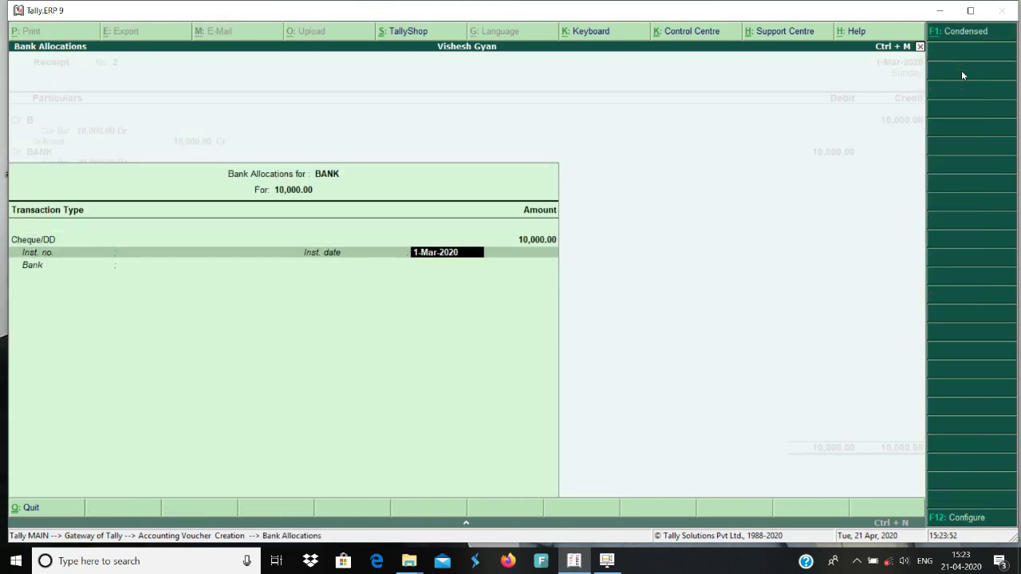
pyautogui.press('Return')
pyautogui.press('Return')
pyautogui.press('Return')
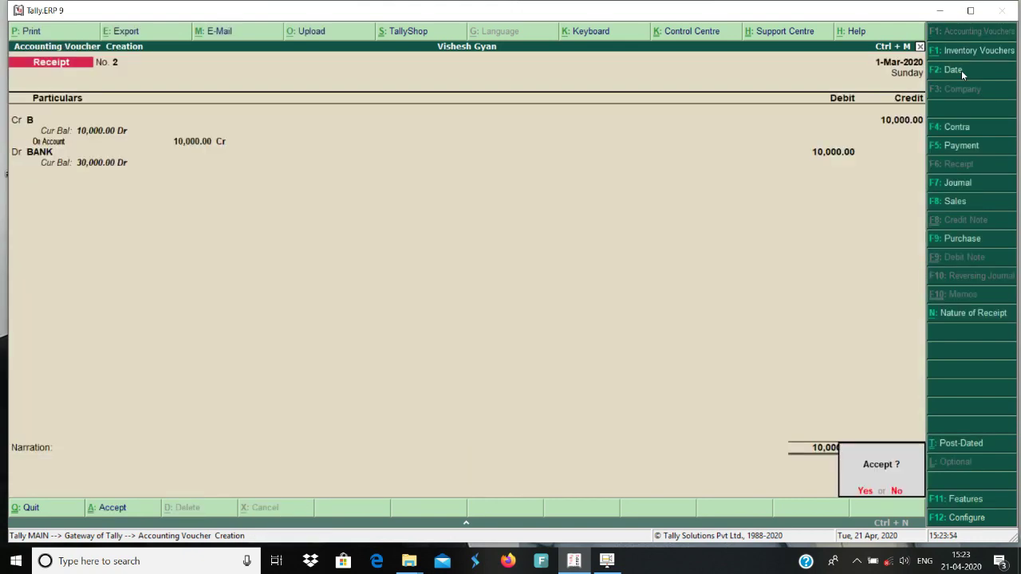
pyautogui.press('Return')
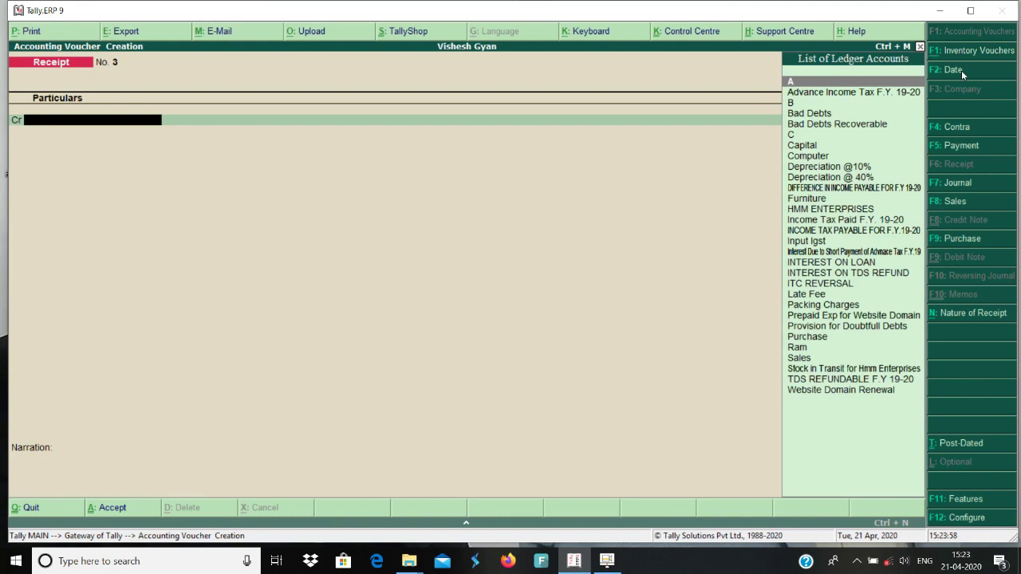
# Step: Start a Journal voucher instead of another receipt, leave its reference blank and debit Bad Debts with 25,000
pyautogui.write('C')
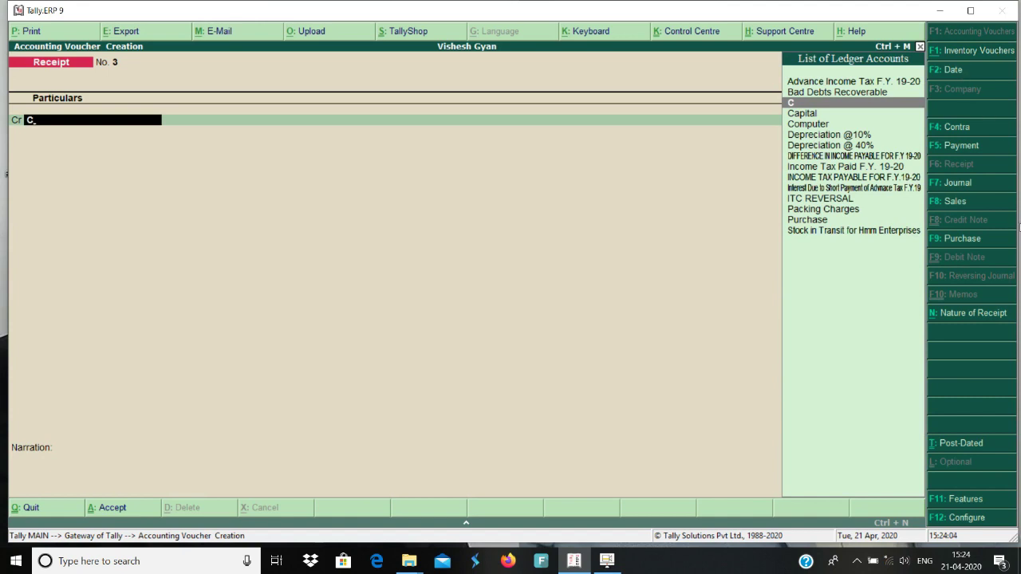
pyautogui.click(978, 190)
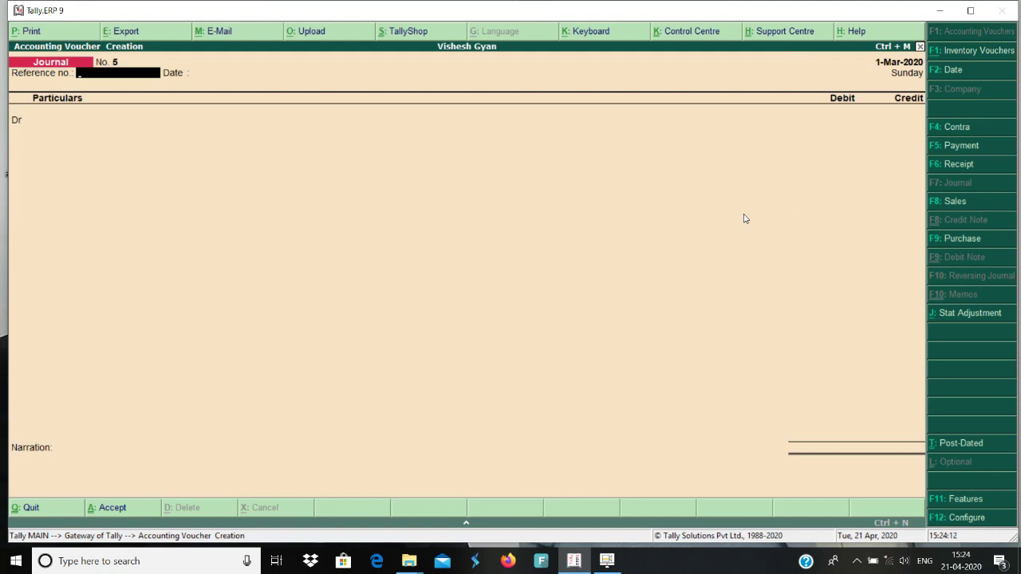
pyautogui.press('Return')
pyautogui.press('Return')
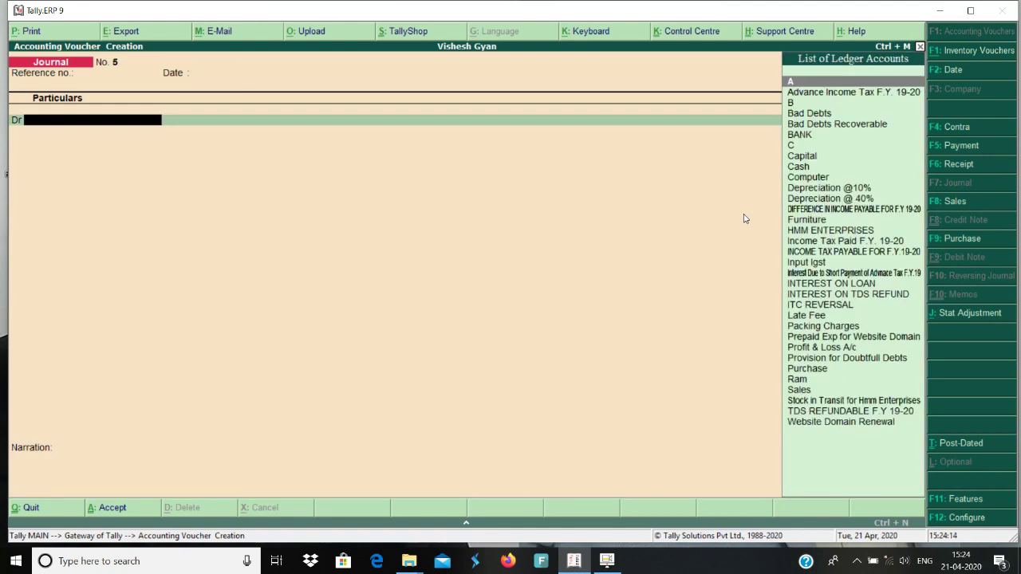
pyautogui.write('Ba')
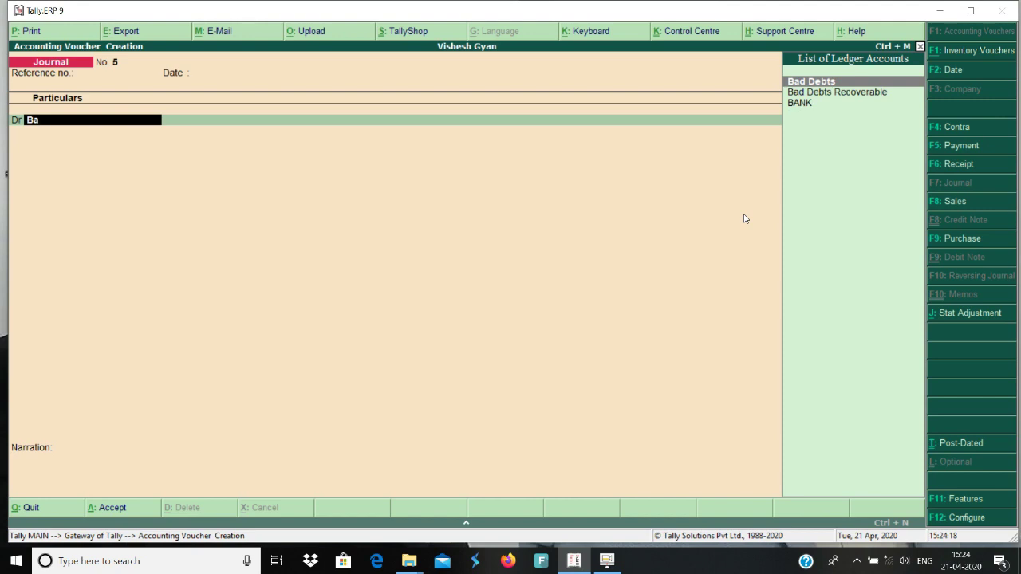
pyautogui.press('Return')
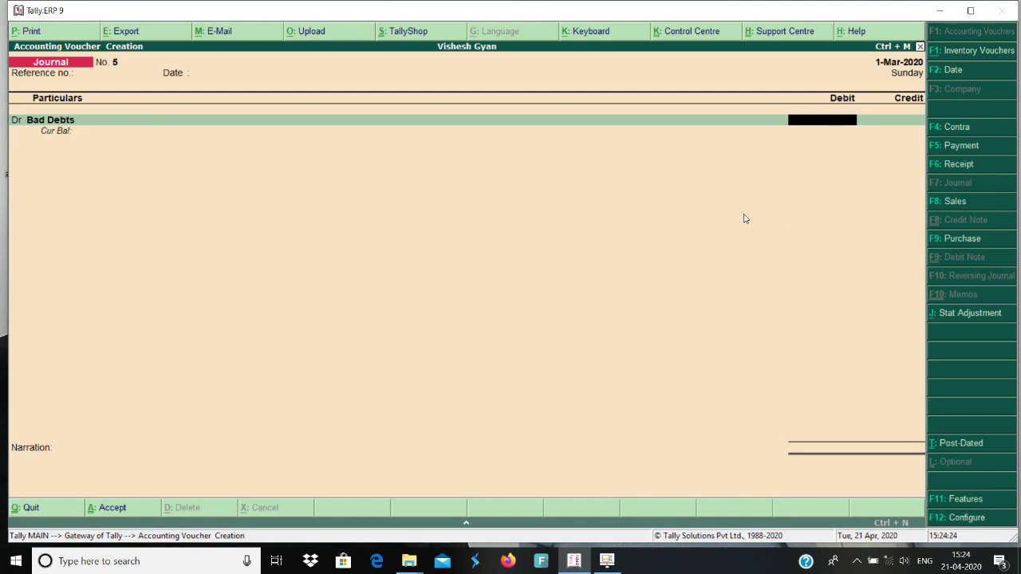
pyautogui.write('25,000')
pyautogui.press('Return')
pyautogui.press('Return')
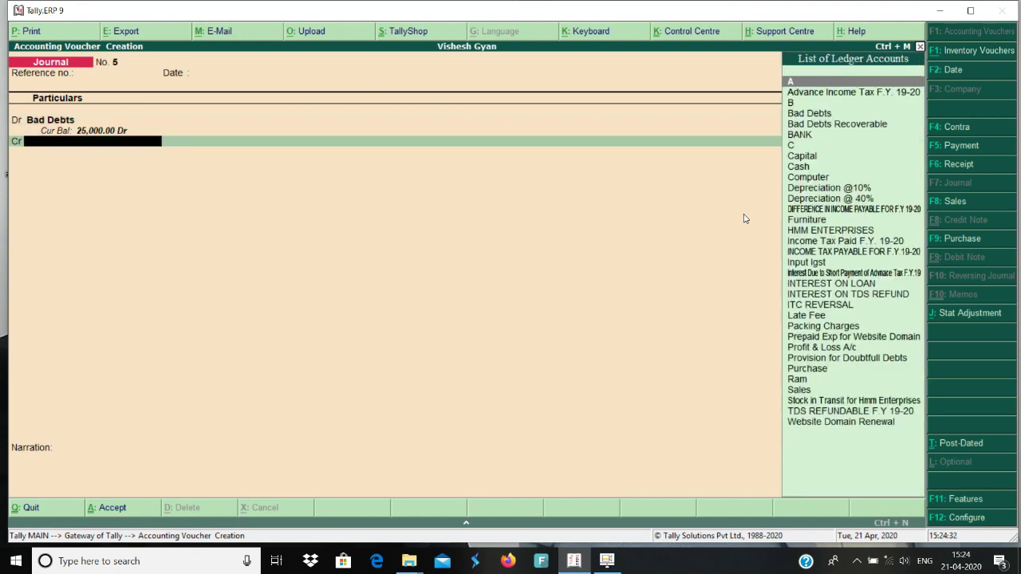
# Step: Credit ledger B with 10,000 allocated On Account, and add ledger C as the second credit for 15,000 in the journal
pyautogui.write('b')
pyautogui.press('Return')
pyautogui.write('10000')
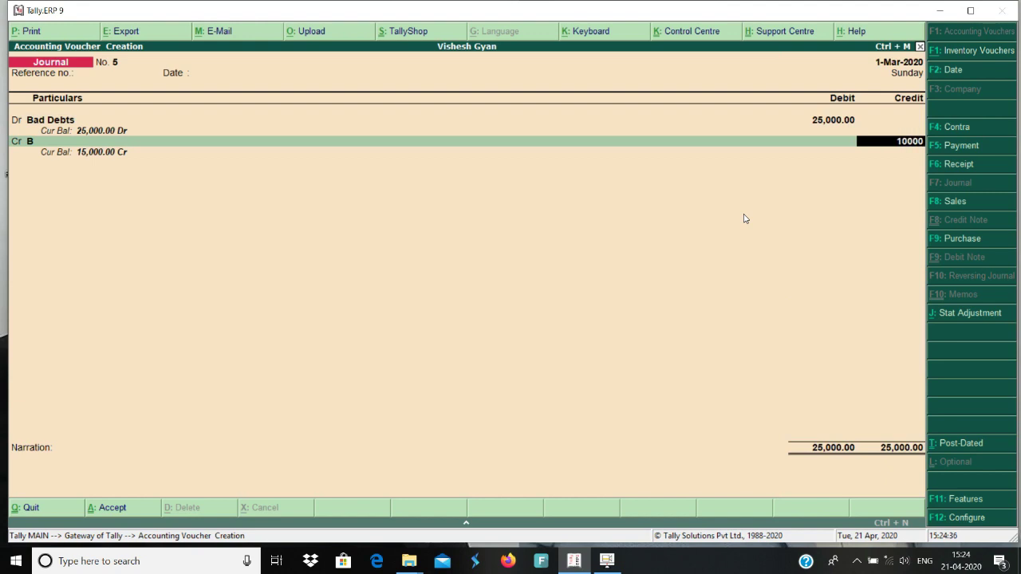
pyautogui.press('Return')
pyautogui.press('Return')
pyautogui.press('Return')
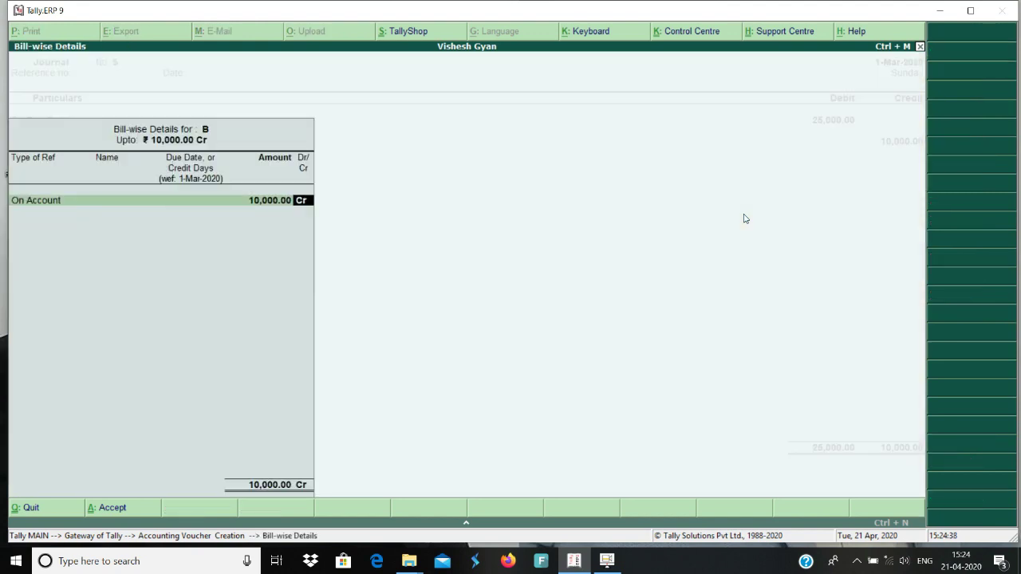
pyautogui.press('Return')
pyautogui.press('Return')
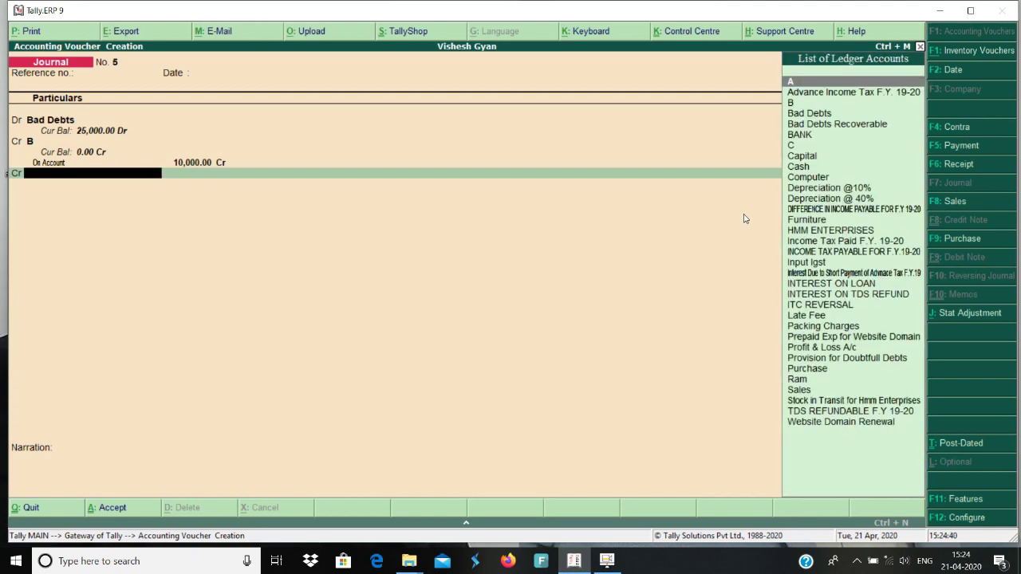
pyautogui.write('C')
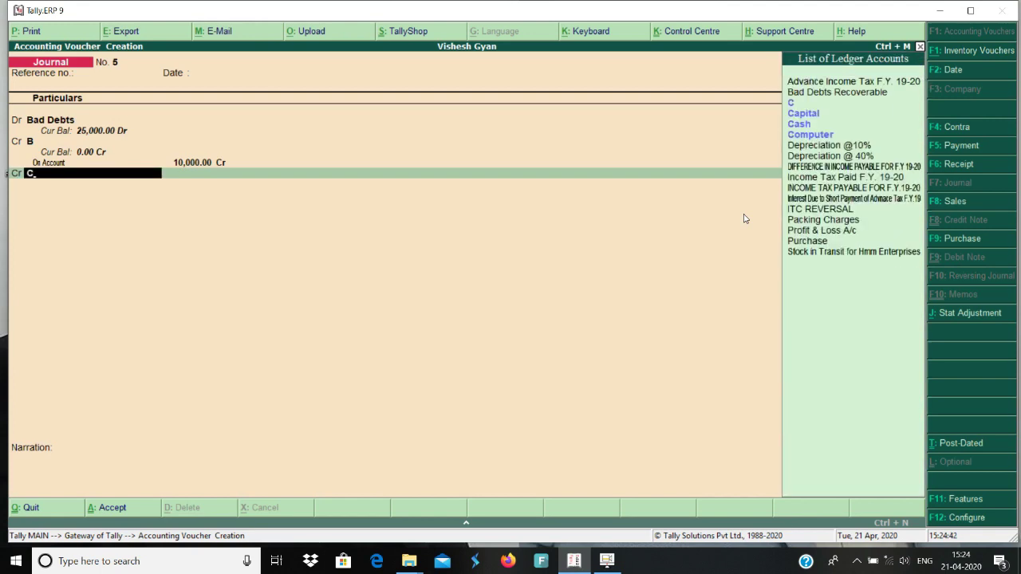
pyautogui.press('Return')
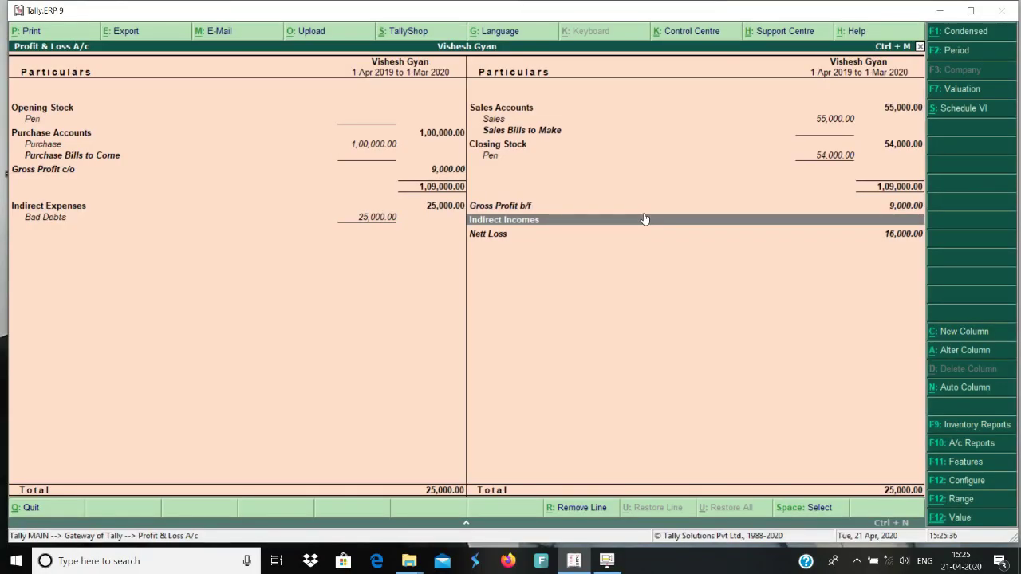
# Step: Examine the Profit & Loss account's purchases, sales, gross profit, Bad Debts expense and net result, and close the report
pyautogui.press('Left')
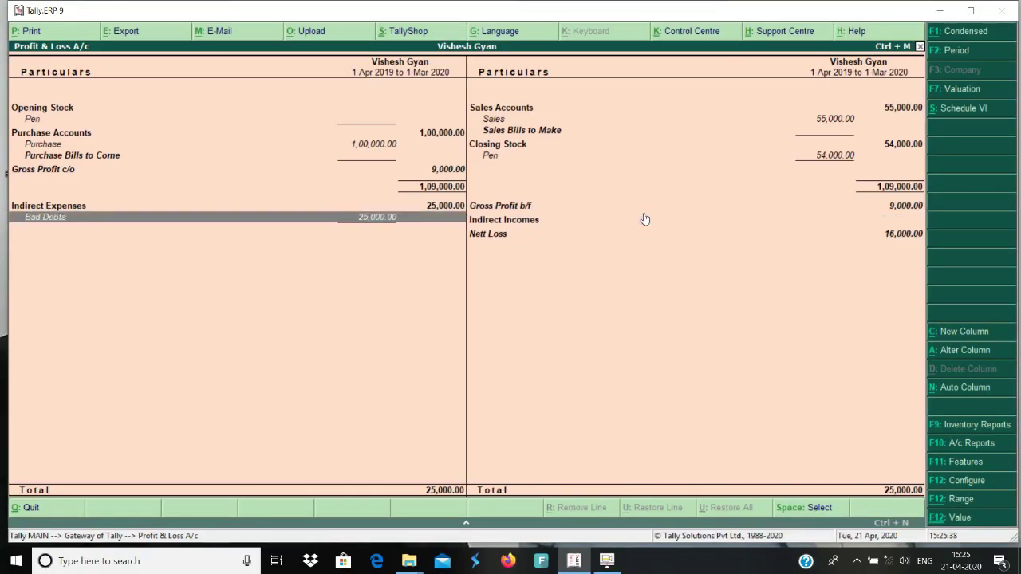
pyautogui.press('Up')
pyautogui.press('Up')
pyautogui.press('Up')
pyautogui.press('Up')
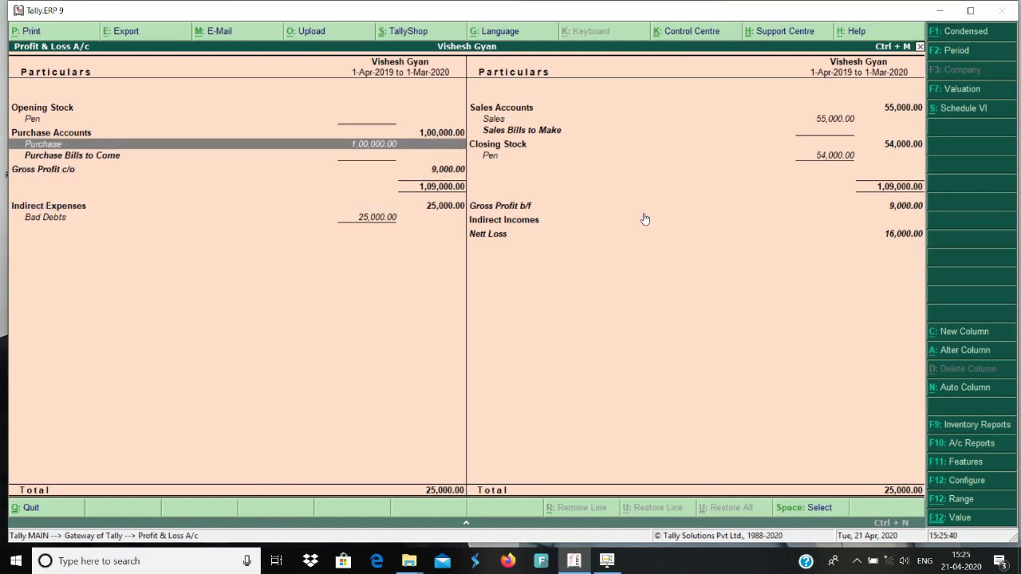
pyautogui.press('Right')
pyautogui.press('Up')
pyautogui.press('Up')
pyautogui.press('Up')
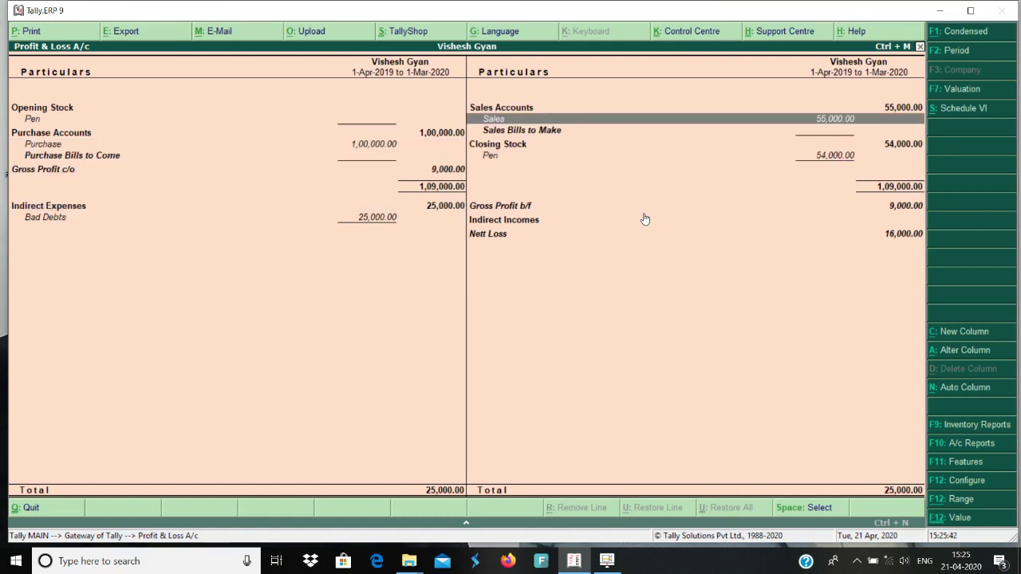
pyautogui.press('Down')
pyautogui.press('Down')
pyautogui.press('Left')
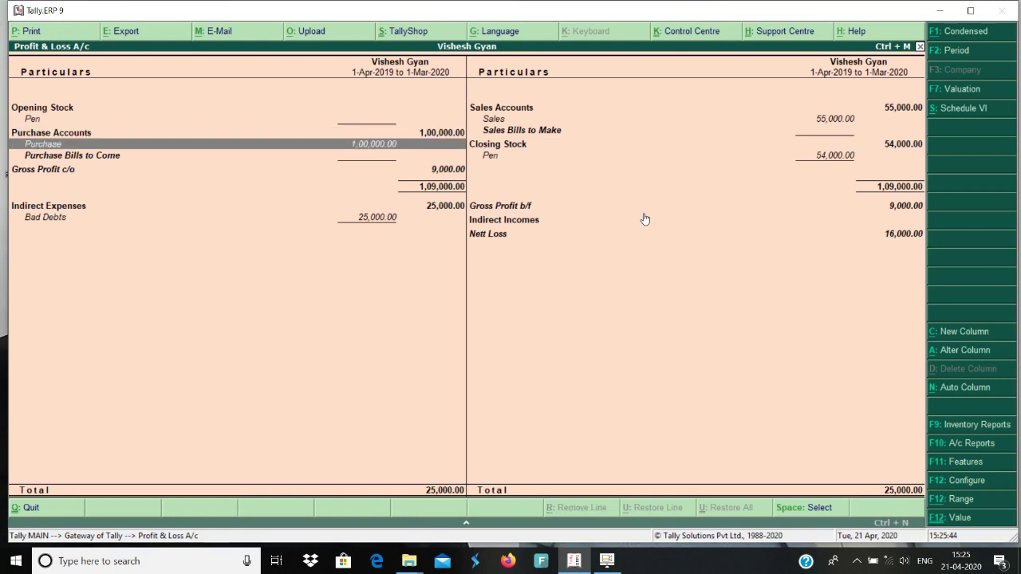
pyautogui.press('Down')
pyautogui.press('Down')
pyautogui.press('Right')
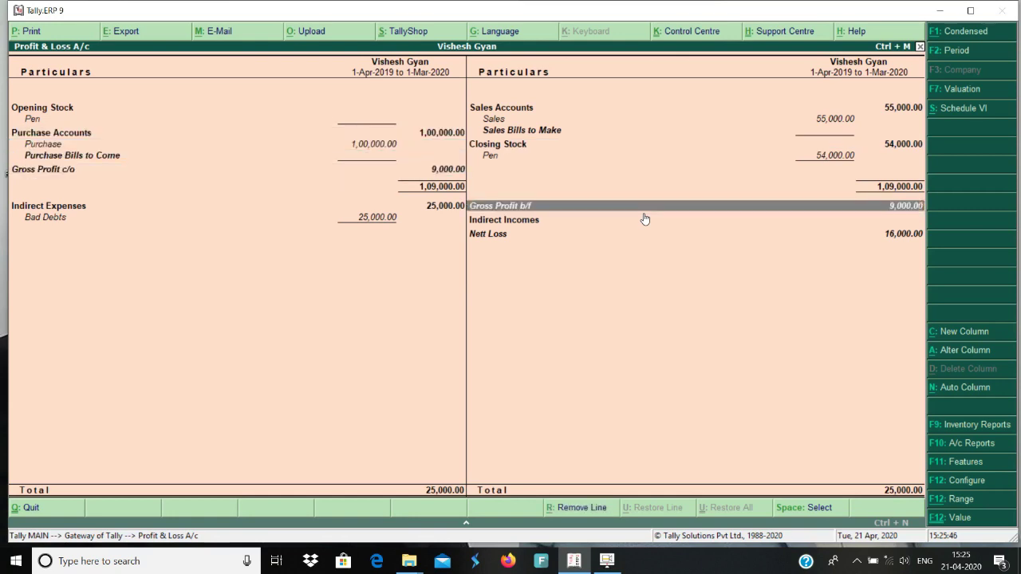
pyautogui.press('Left')
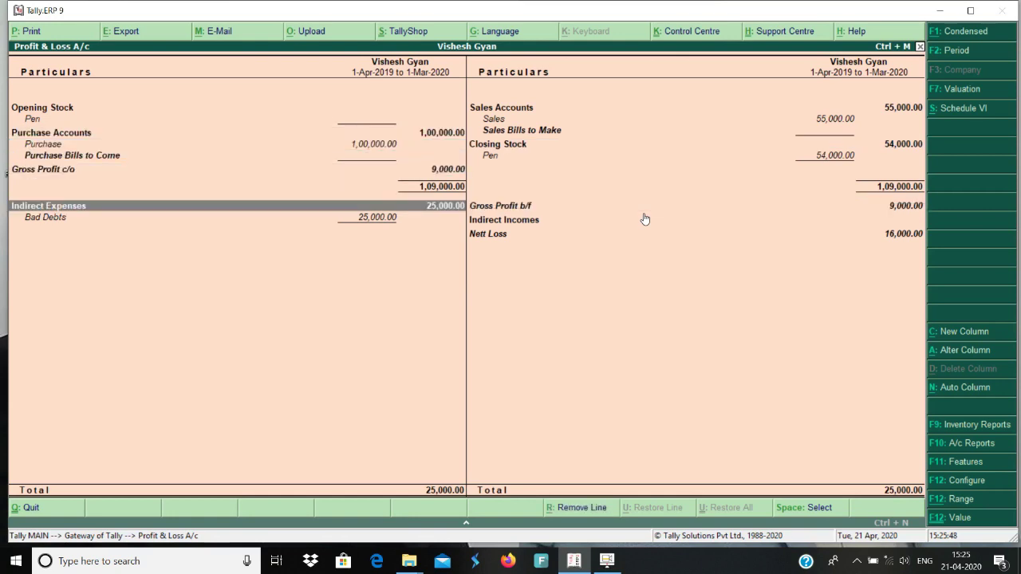
pyautogui.press('Down')
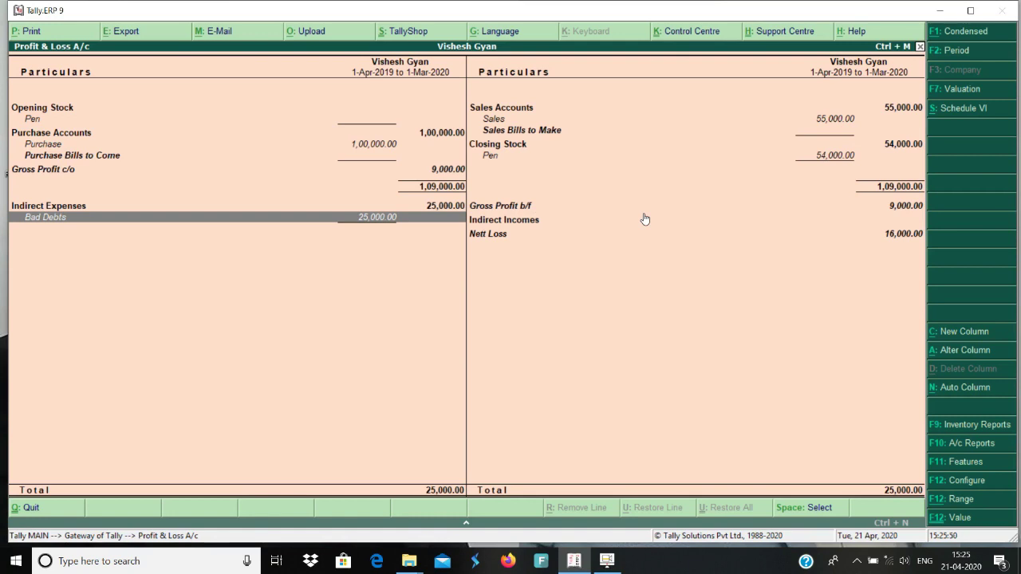
pyautogui.press('Right')
pyautogui.press('Down')
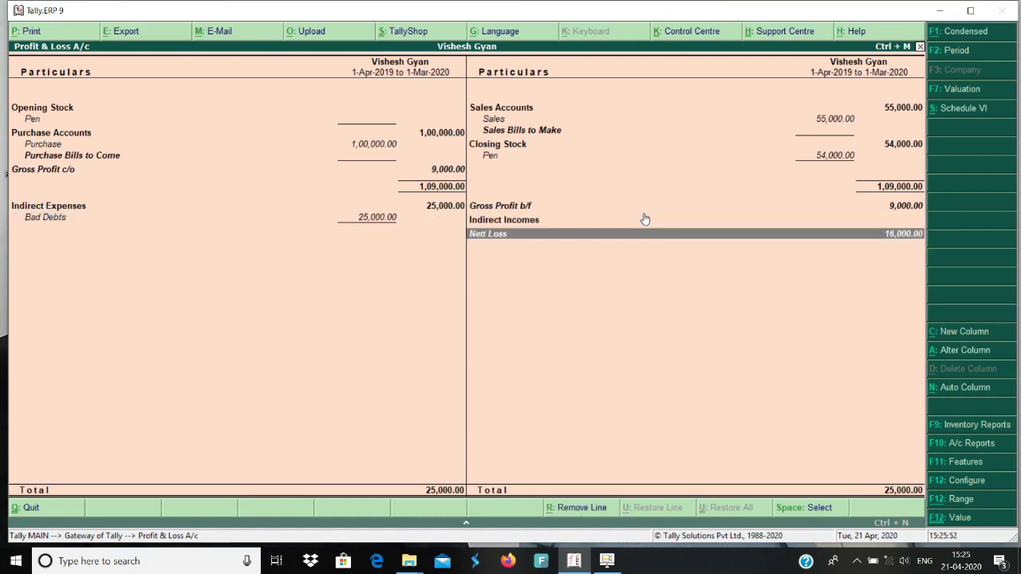
pyautogui.press('Left')
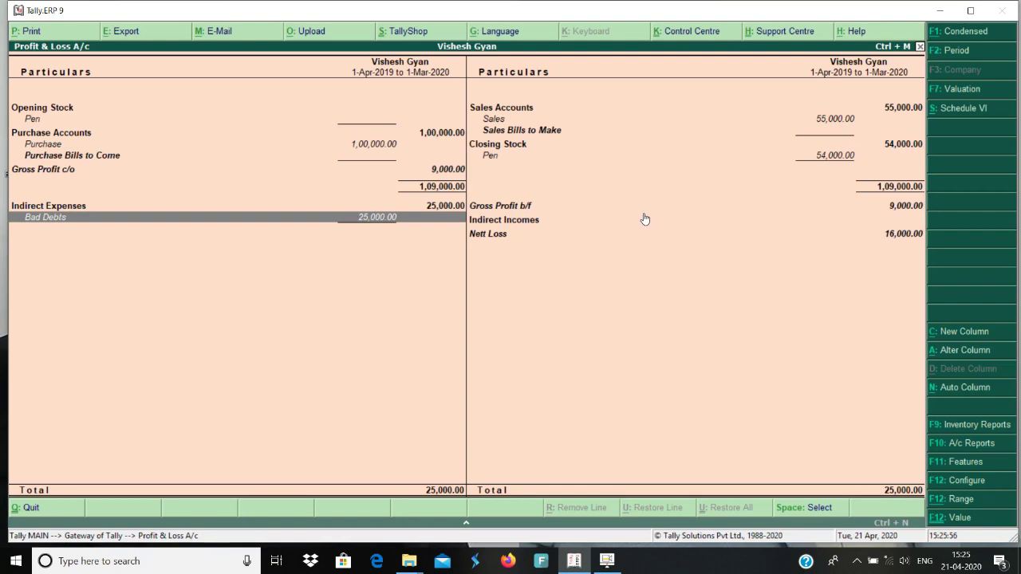
pyautogui.press('Escape')
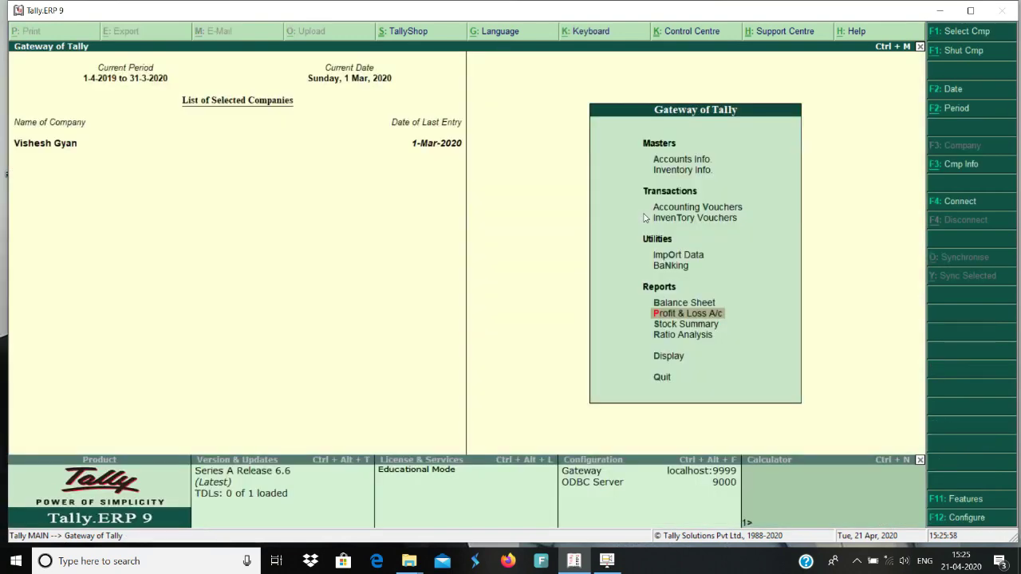
# Step: Check the Sundry Debtors group under Current Assets in the Balance Sheet and return to the Gateway of Tally
pyautogui.press('b')
pyautogui.press('Right')
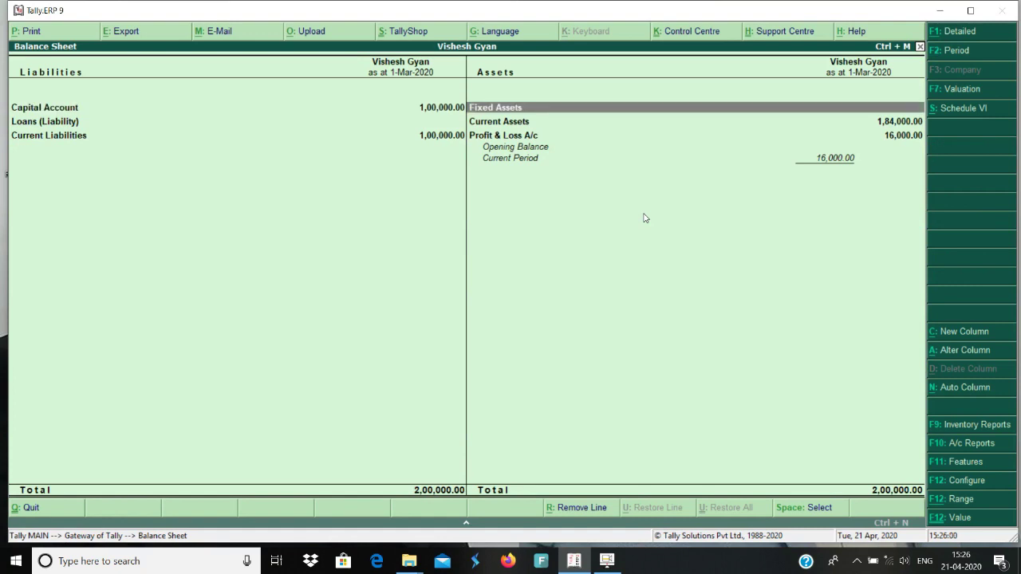
pyautogui.press('Down')
pyautogui.press('Return')
pyautogui.press('Down')
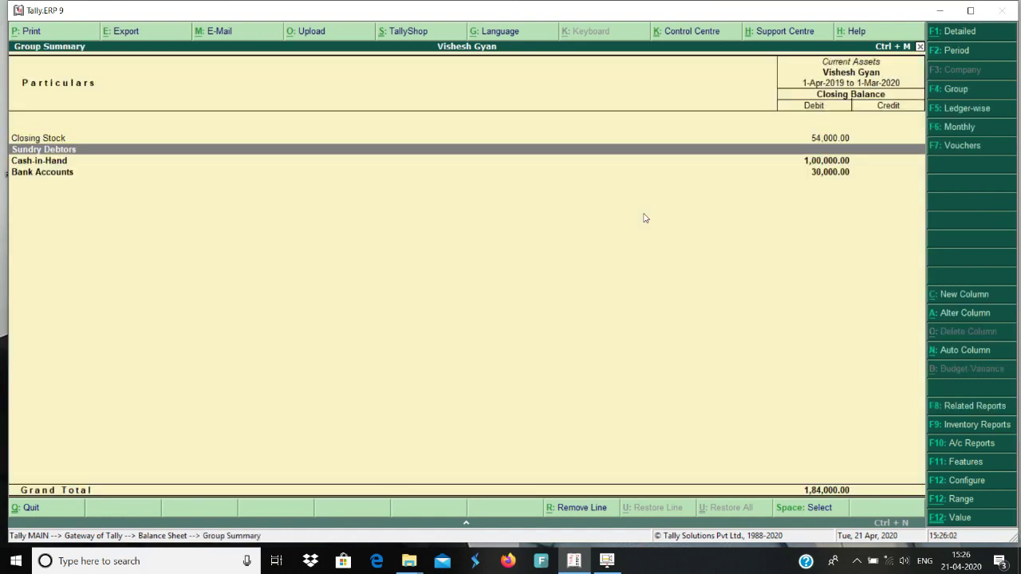
pyautogui.press('Return')
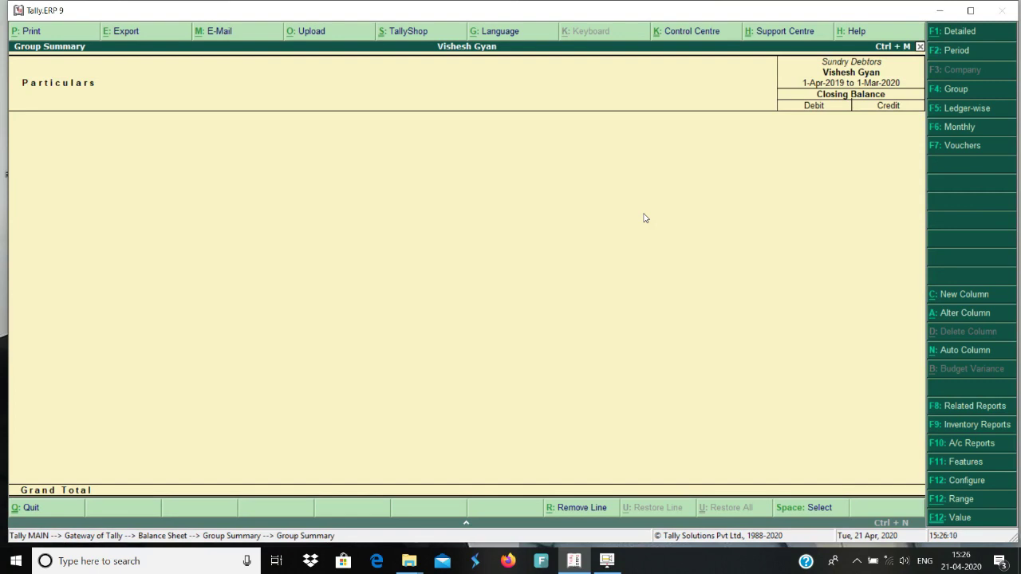
pyautogui.press('Escape')
pyautogui.press('Escape')
pyautogui.press('Escape')
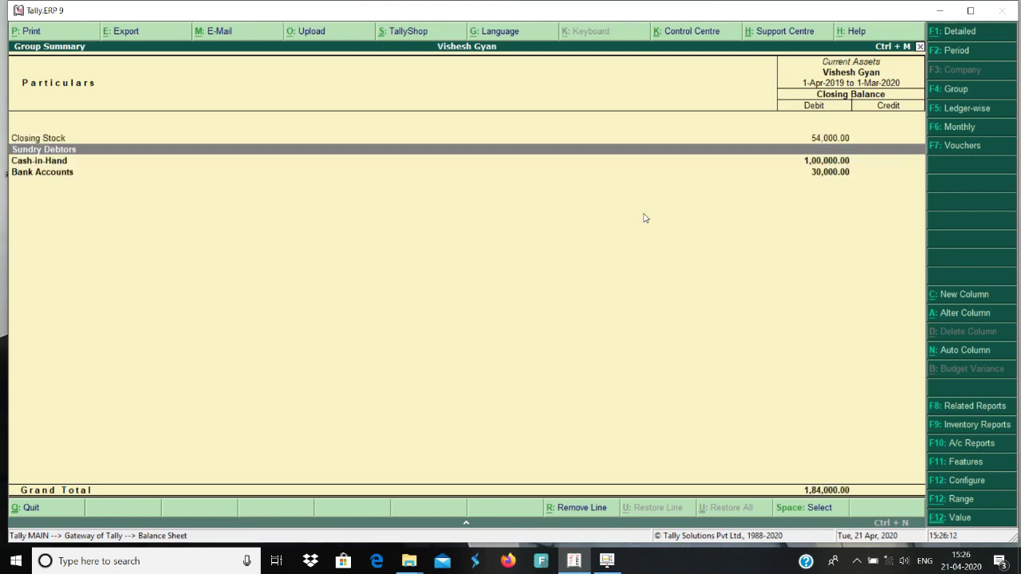
# Step: Open the Day Book for 1-Mar-2020, view the Bad Debts journal voucher and leave it without changes
pyautogui.press('d')
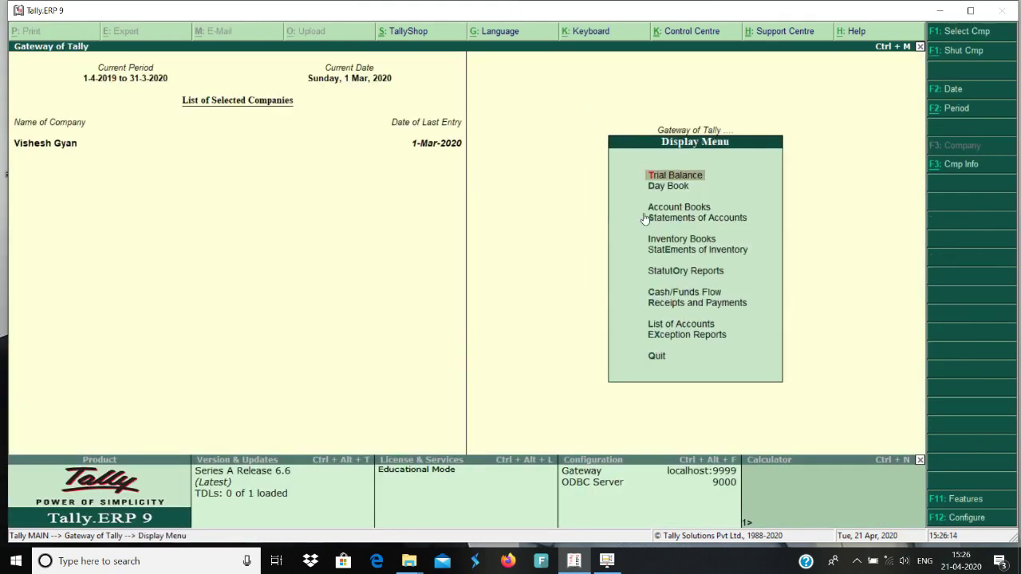
pyautogui.press('Down')
pyautogui.press('Return')
pyautogui.press('Down')
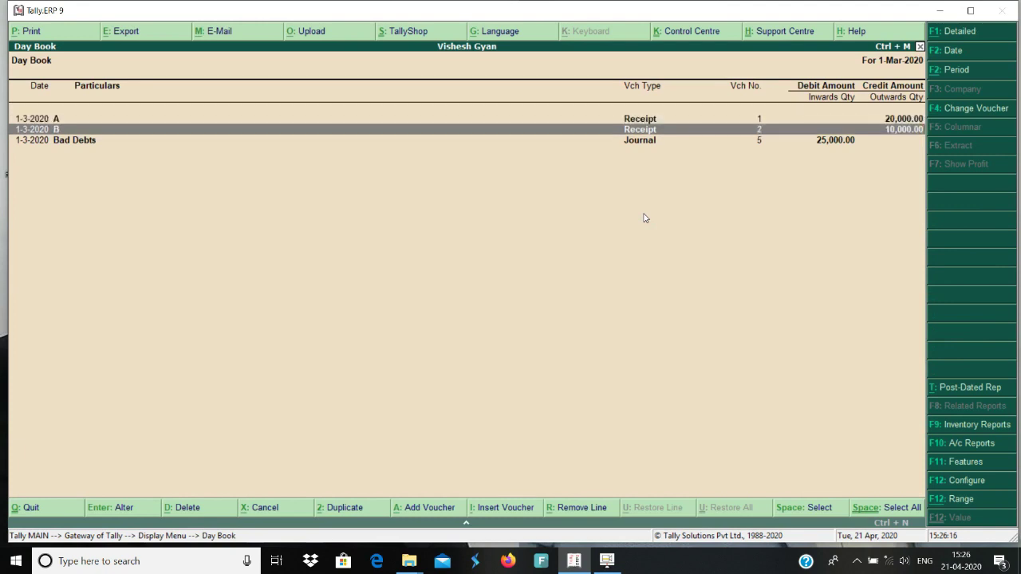
pyautogui.press('Down')
pyautogui.press('Return')
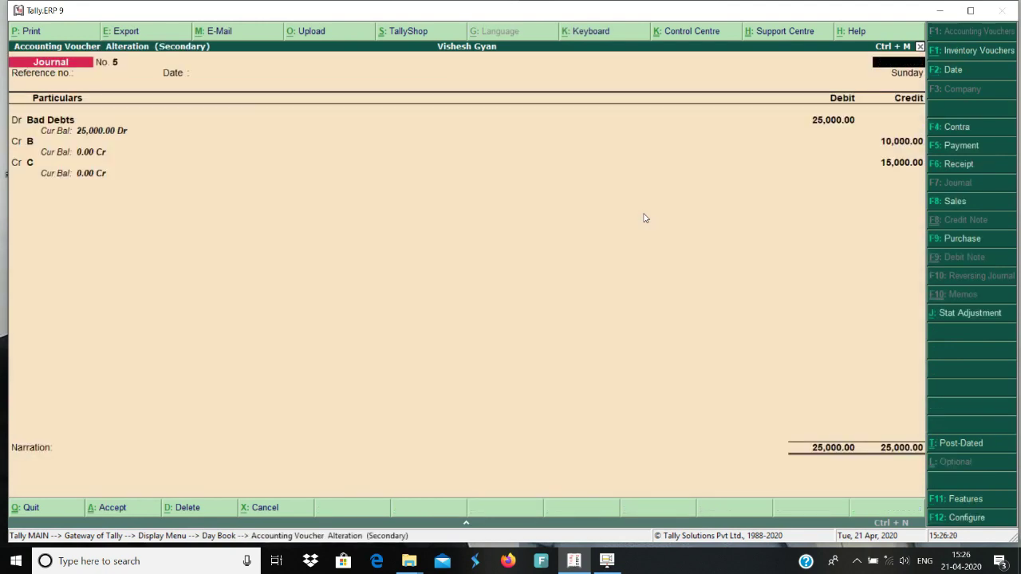
pyautogui.press('Escape')
pyautogui.press('Return')
# Step: Delete ledger B's 10,000 receipt voucher from the Day Book
pyautogui.press('Up')
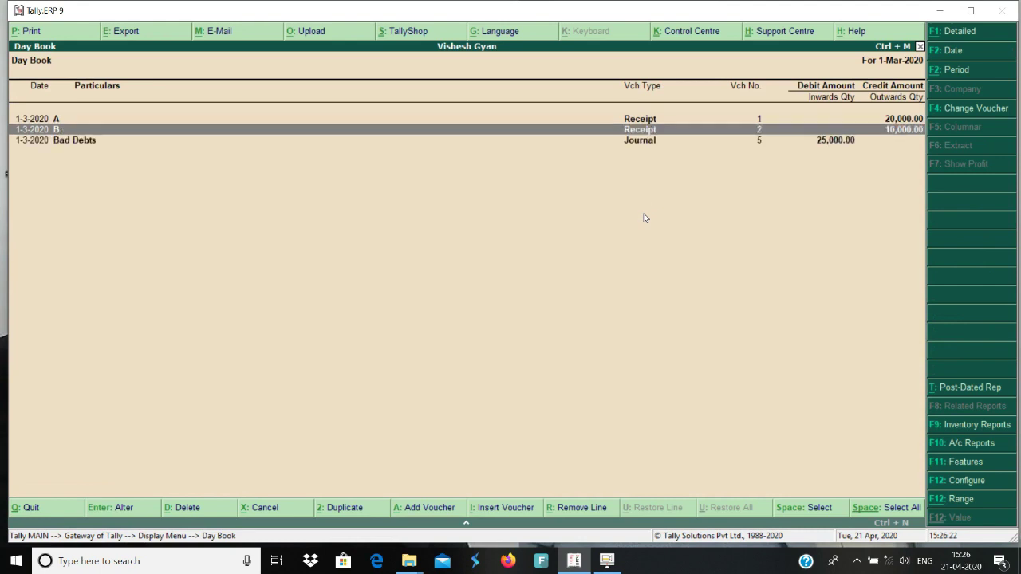
pyautogui.press('Return')
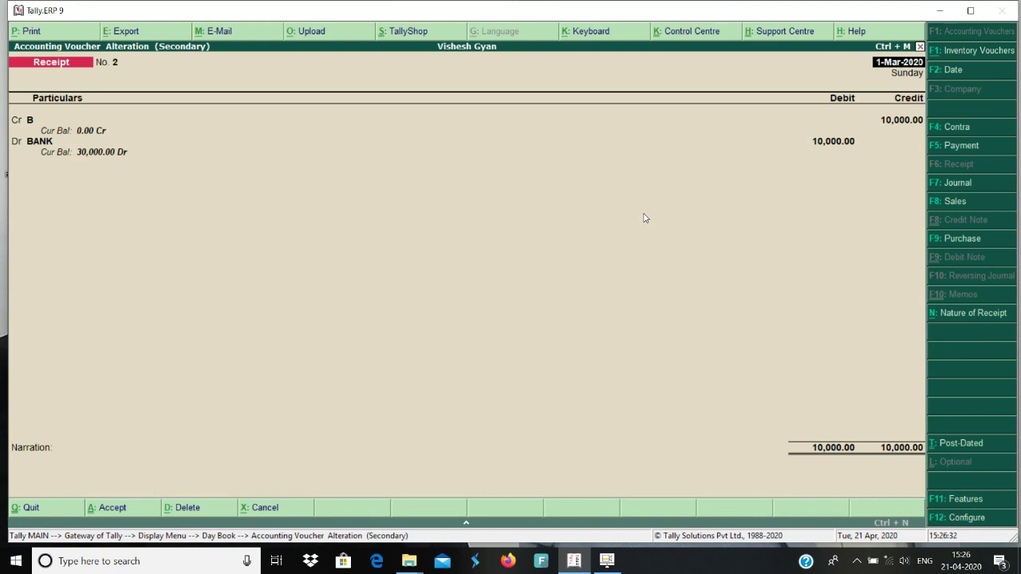
pyautogui.hotkey('alt', 'd')
pyautogui.press('y')
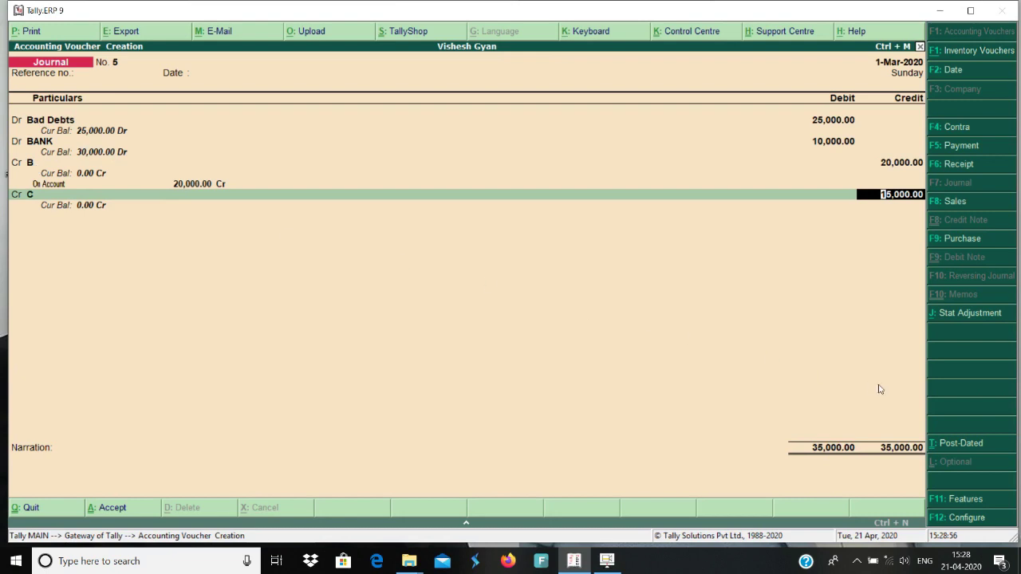
# Step: Check the option allowing cash accounts in journal vouchers in the journal configuration and accept the configuration
pyautogui.click(973, 520)
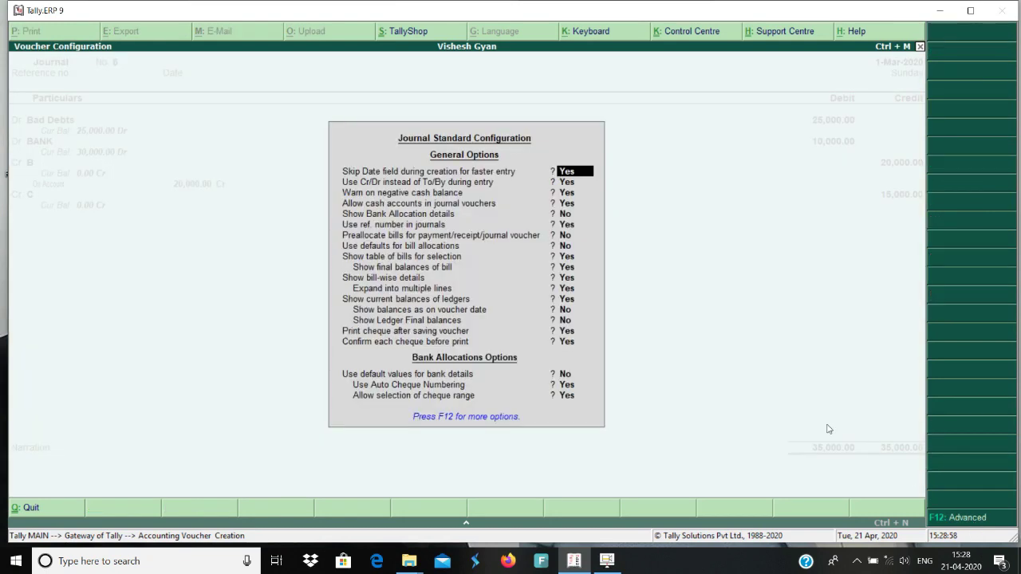
pyautogui.press('Down')
pyautogui.press('Down')
pyautogui.press('Down')
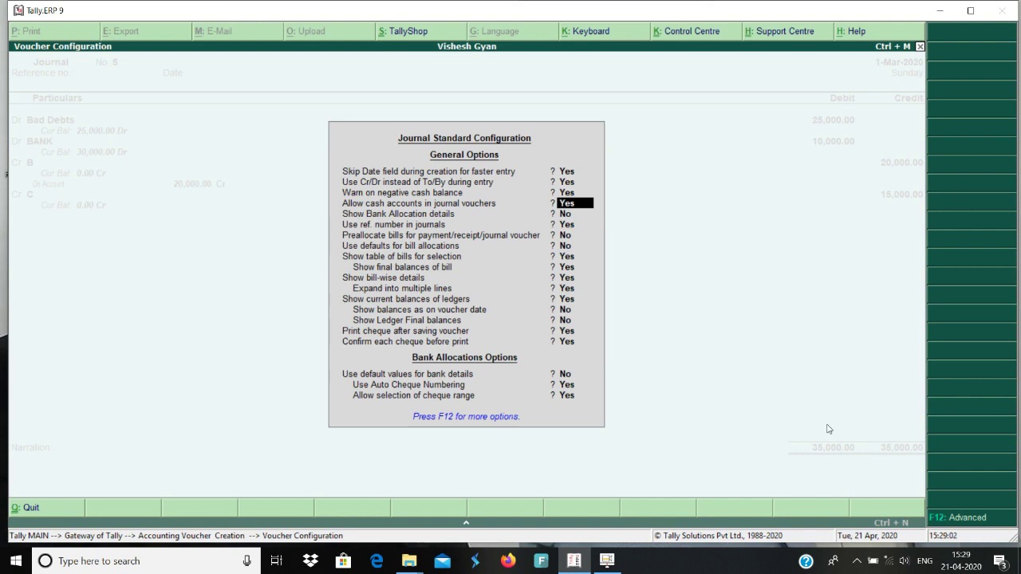
pyautogui.hotkey('ctrl', 'a')
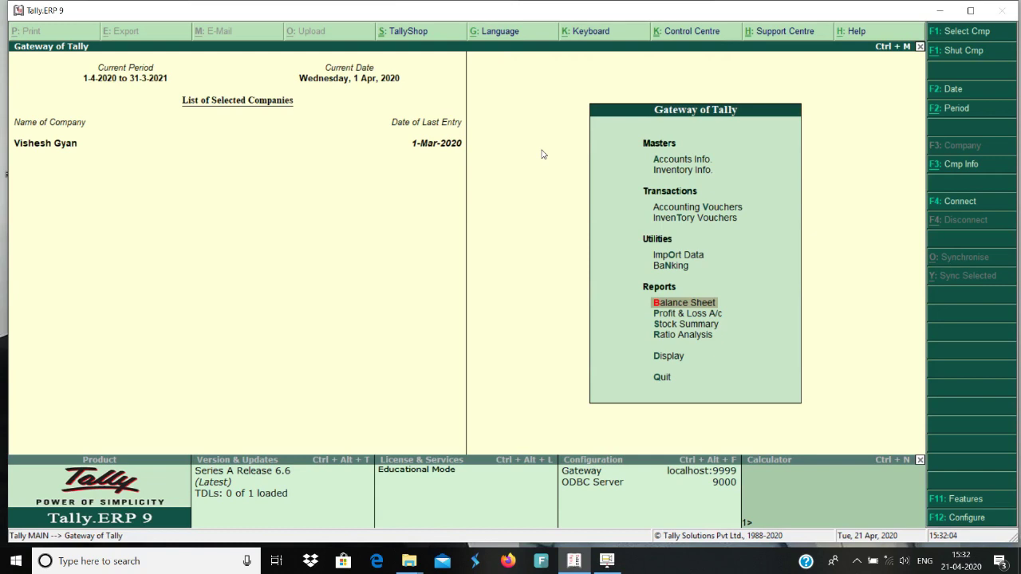
# Step: Start a journal voucher dated 1-Apr-2020 and debit Profit & Loss A/c with 10,000
pyautogui.press('v')
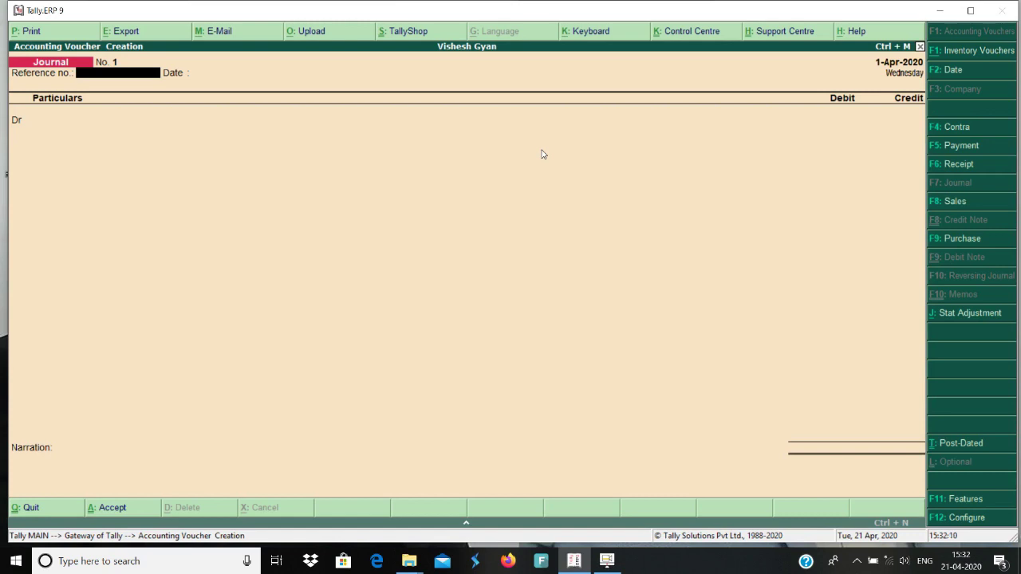
pyautogui.press('Return')
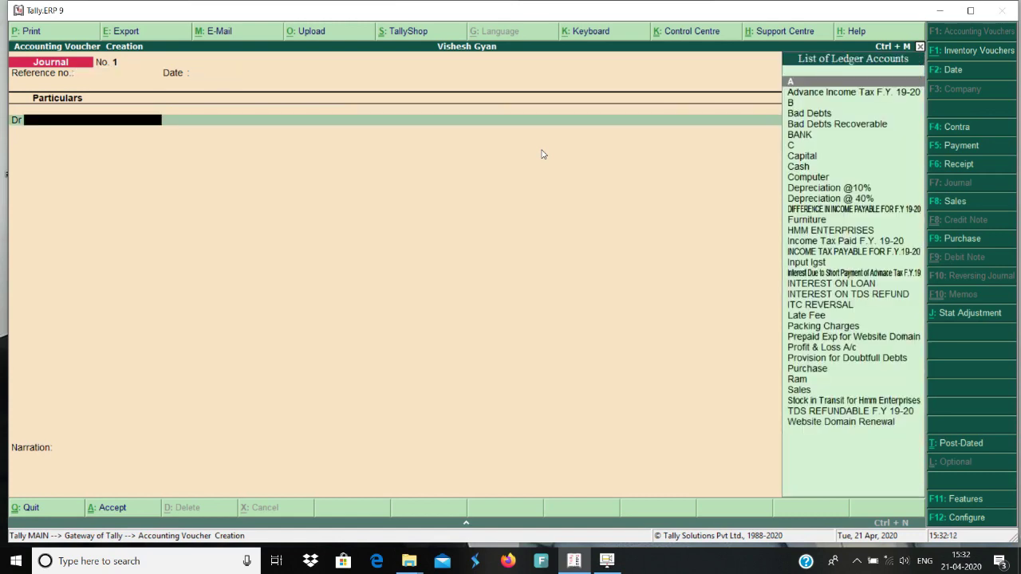
pyautogui.write('Pr')
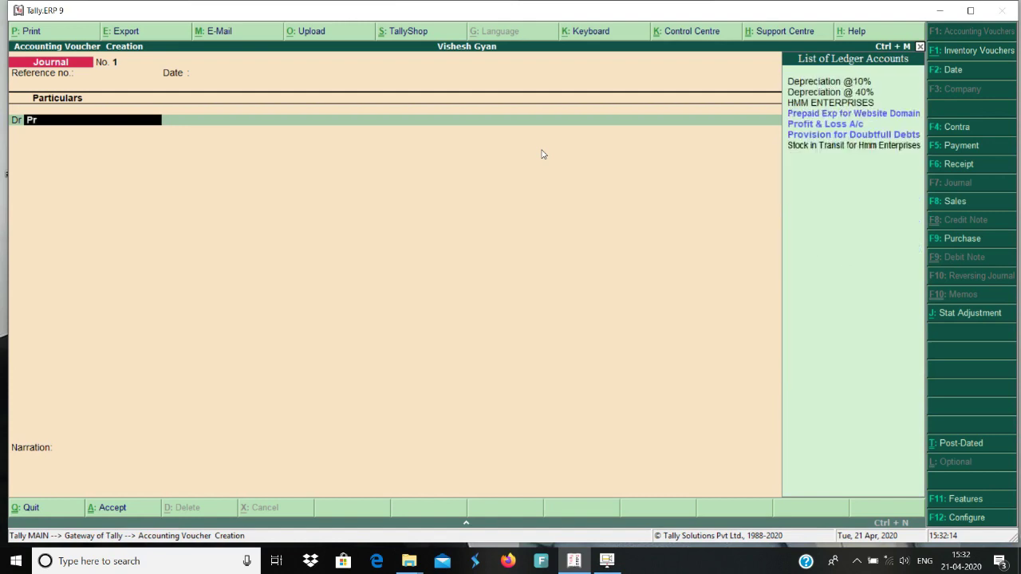
pyautogui.press('Down')
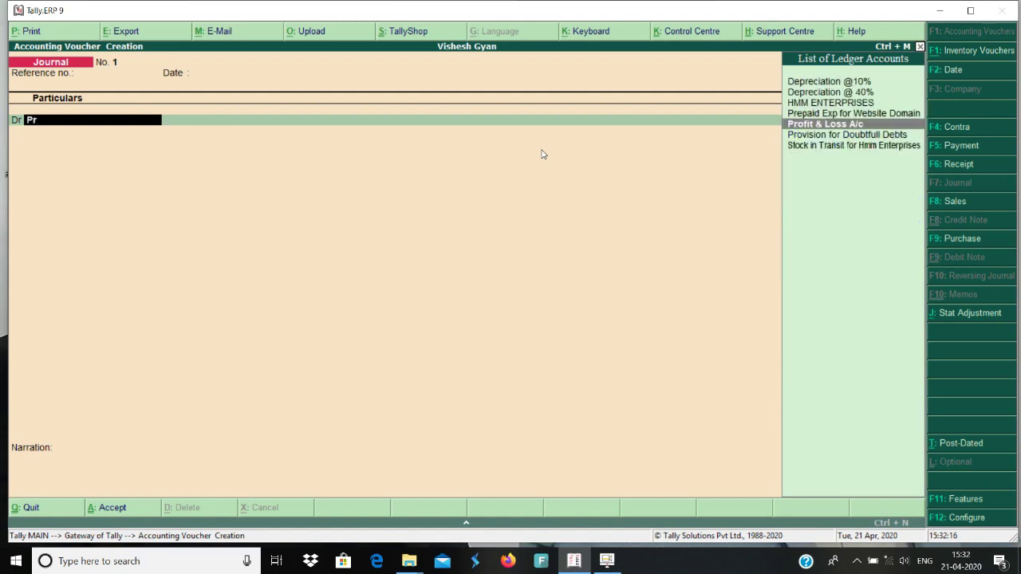
pyautogui.press('Return')
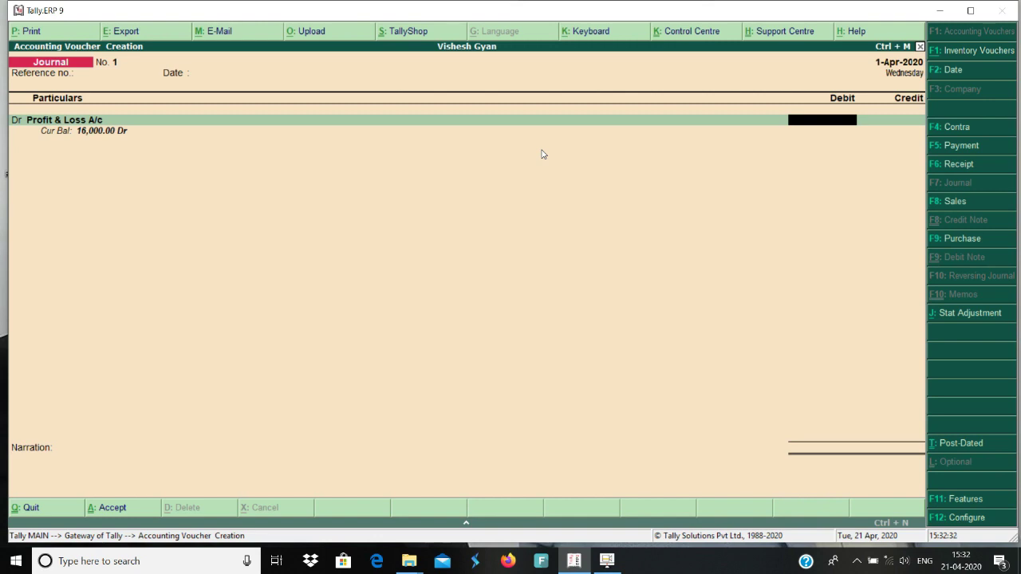
pyautogui.write('10000')
pyautogui.press('Return')
pyautogui.press('Return')
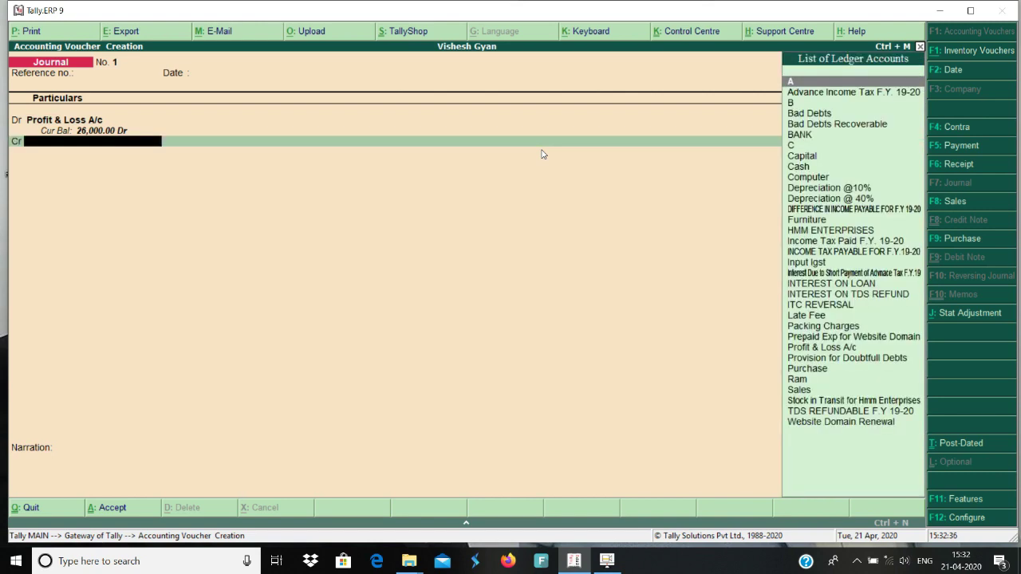
# Step: Credit Bad Debts Recoverable with 10,000, save the journal voucher and return to the Gateway of Tally
pyautogui.write('Bad')
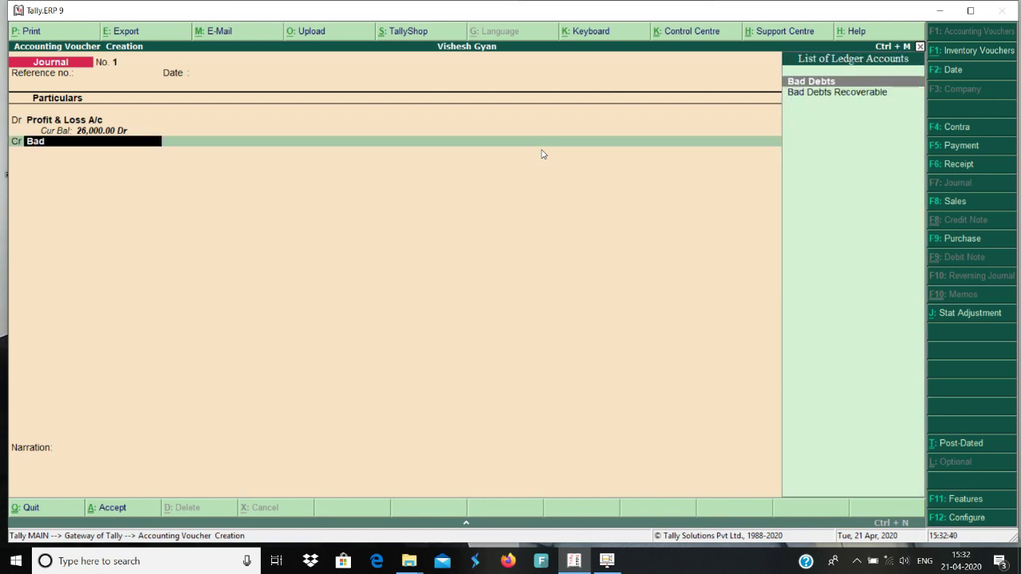
pyautogui.press('Down')
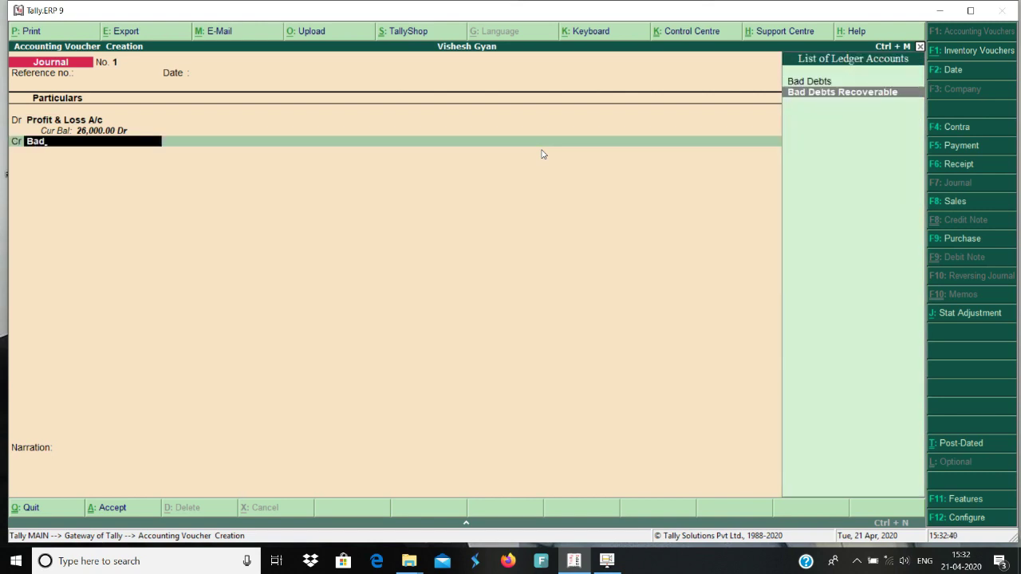
pyautogui.press('Return')
pyautogui.press('Return')
pyautogui.press('Return')
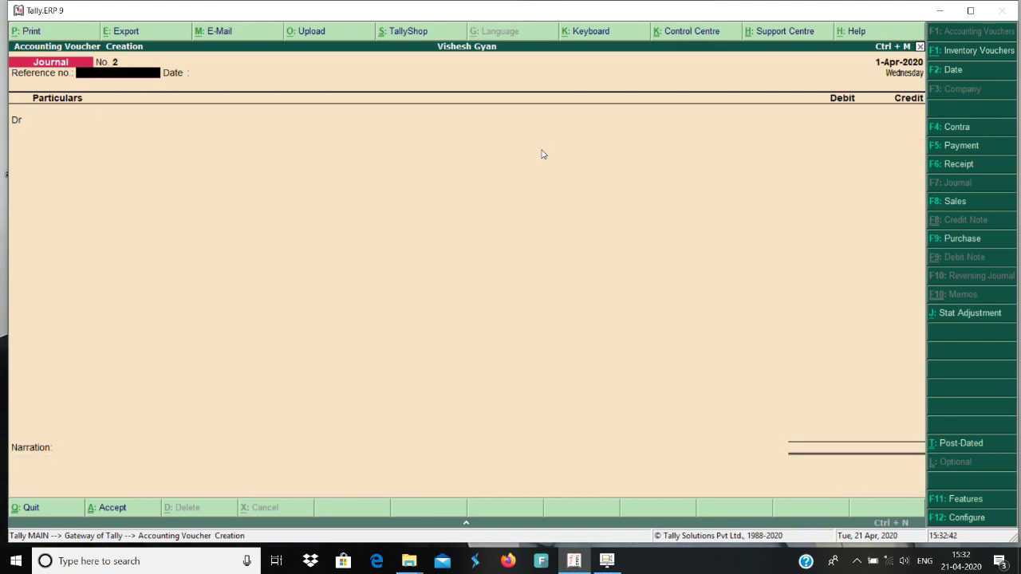
pyautogui.press('Escape')
pyautogui.press('y')
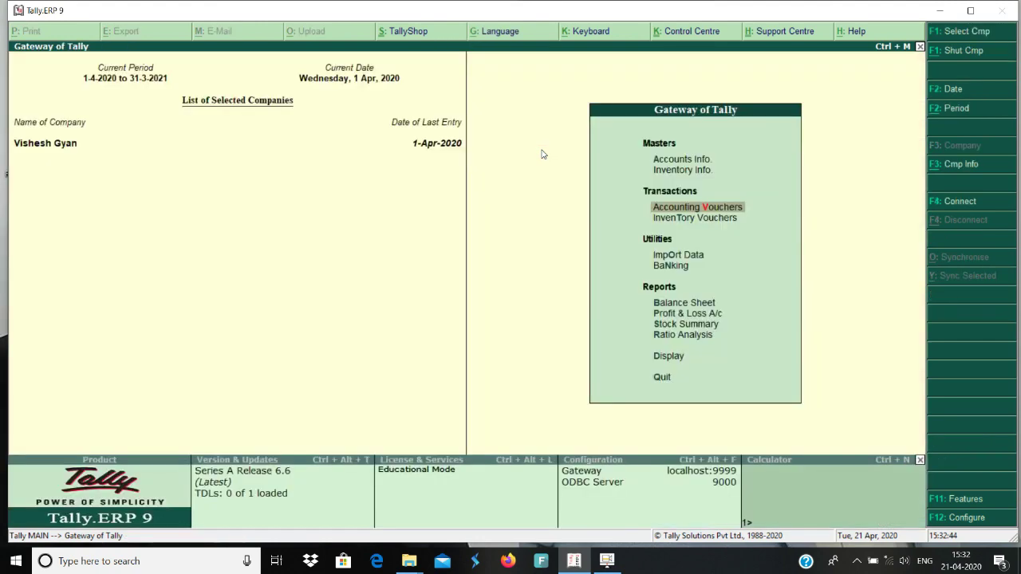
# Step: Open the Profit & Loss account in detailed form and examine Bad Debts Recoverable under Indirect Incomes
pyautogui.press('p')
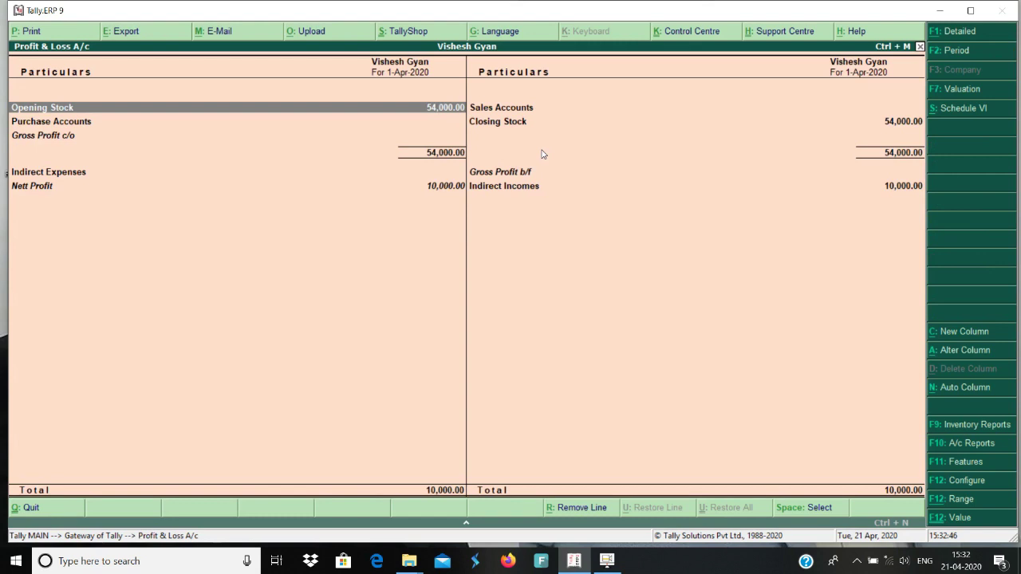
pyautogui.click(960, 34)
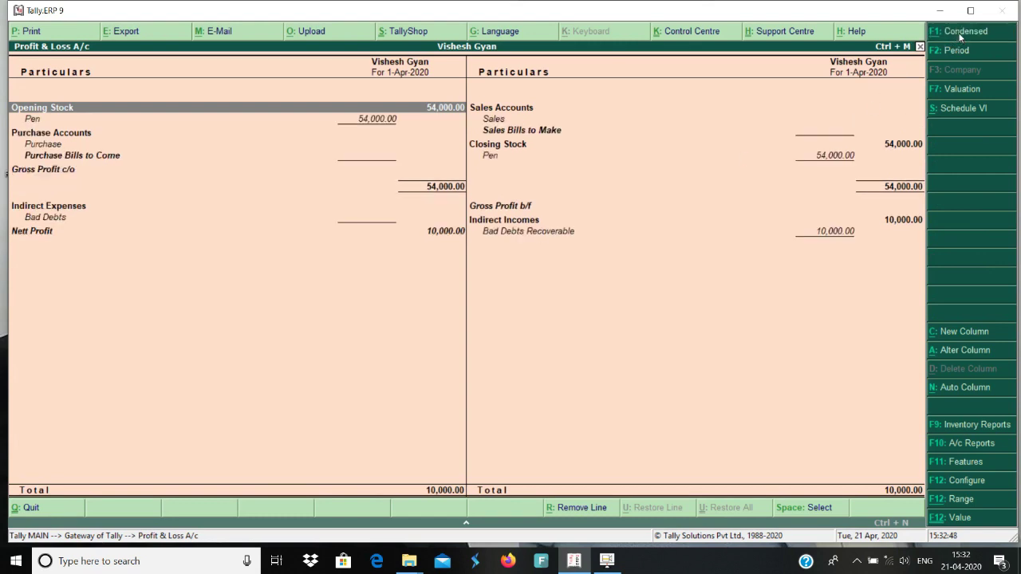
pyautogui.press('Right')
pyautogui.press('Down')
pyautogui.press('Down')
pyautogui.press('Down')
pyautogui.press('Down')
pyautogui.press('Down')
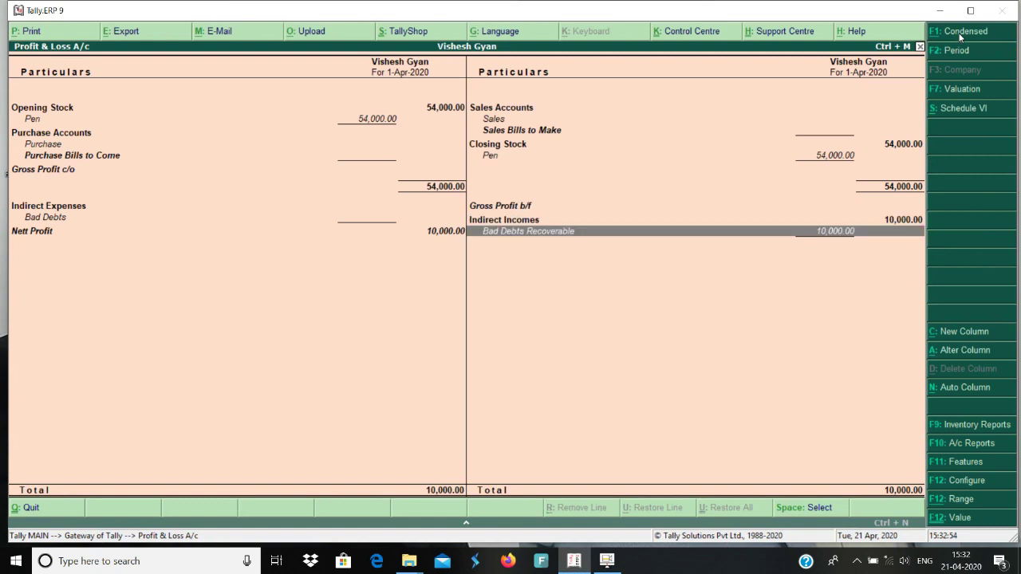
pyautogui.press('Left')
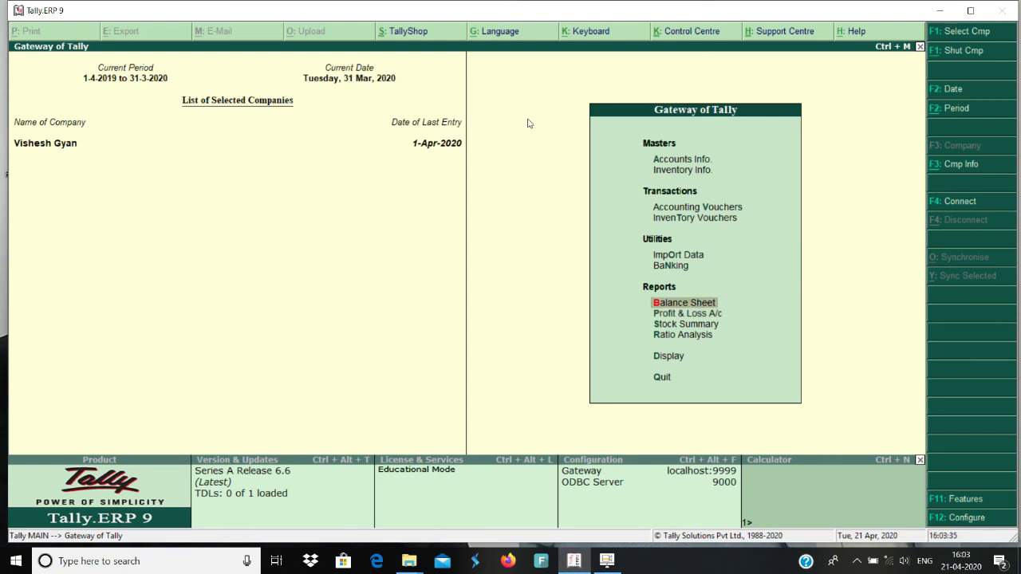
# Step: Open the Provision for Doubtfull Debts ledger for alteration, check its parent group and leave it without changes
pyautogui.press('a')
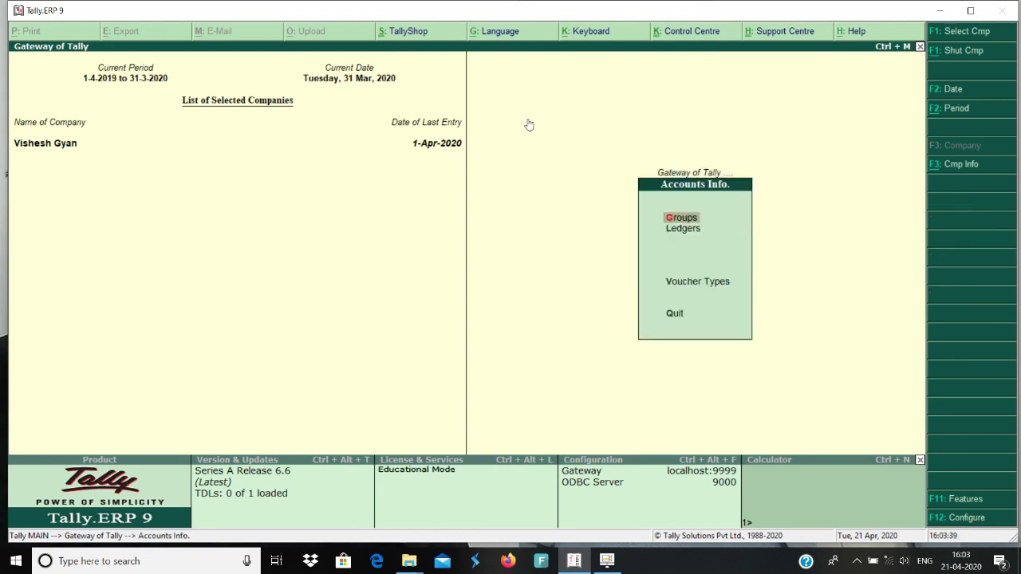
pyautogui.press('Down')
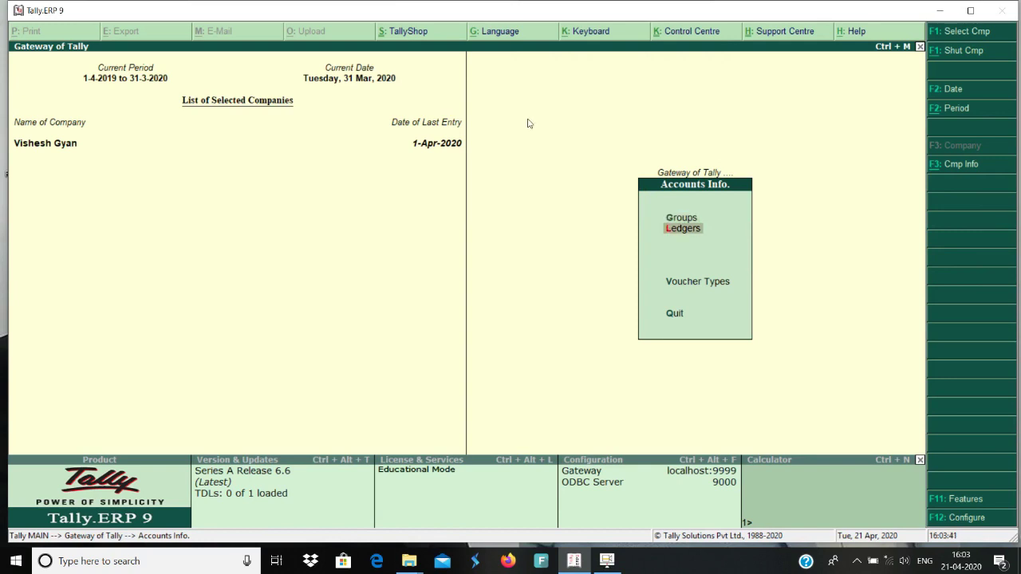
pyautogui.press('Return')
pyautogui.press('Down')
pyautogui.press('Down')
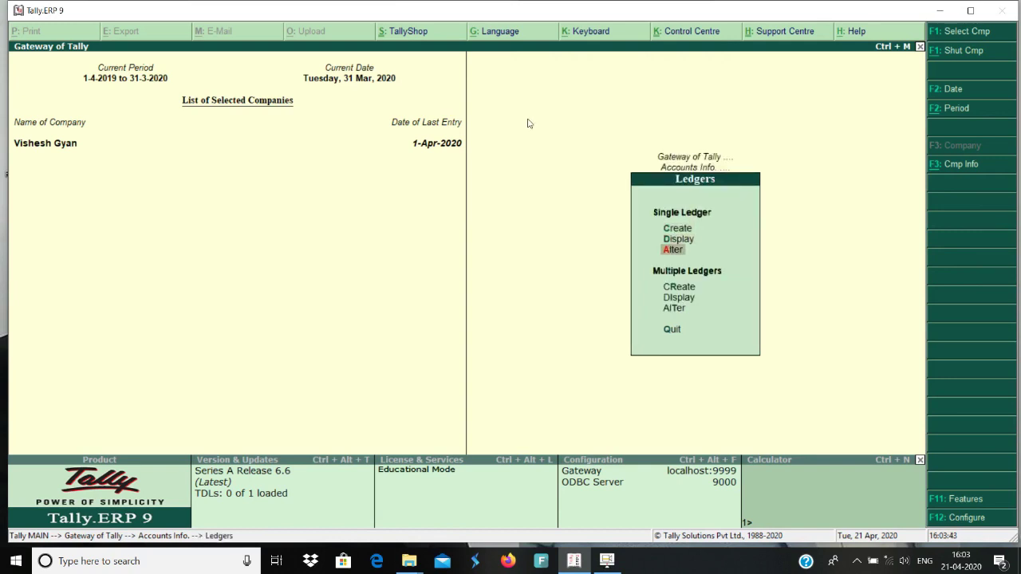
pyautogui.press('Return')
pyautogui.write('P')
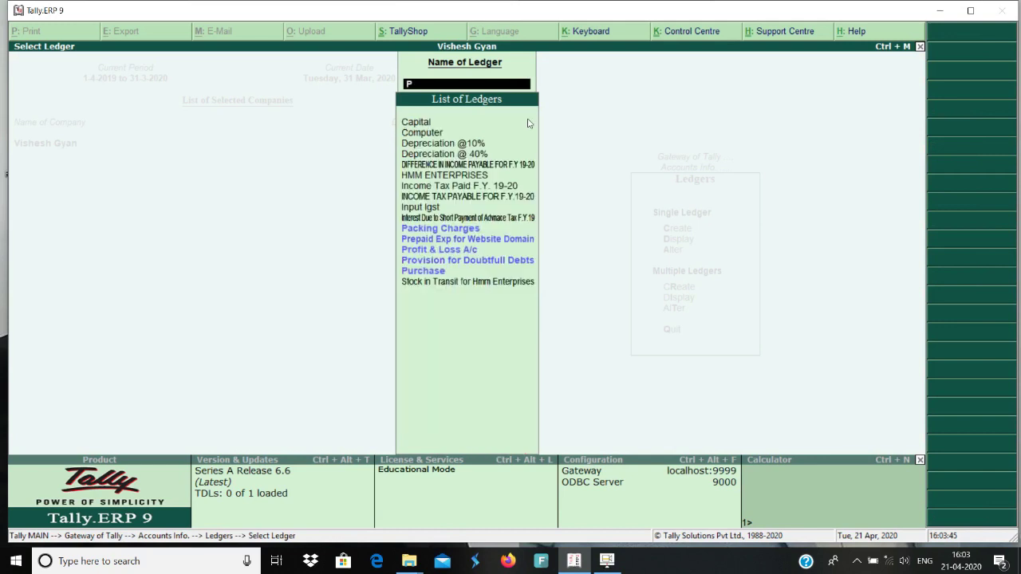
pyautogui.press('Down')
pyautogui.press('Down')
pyautogui.press('Down')
pyautogui.press('Return')
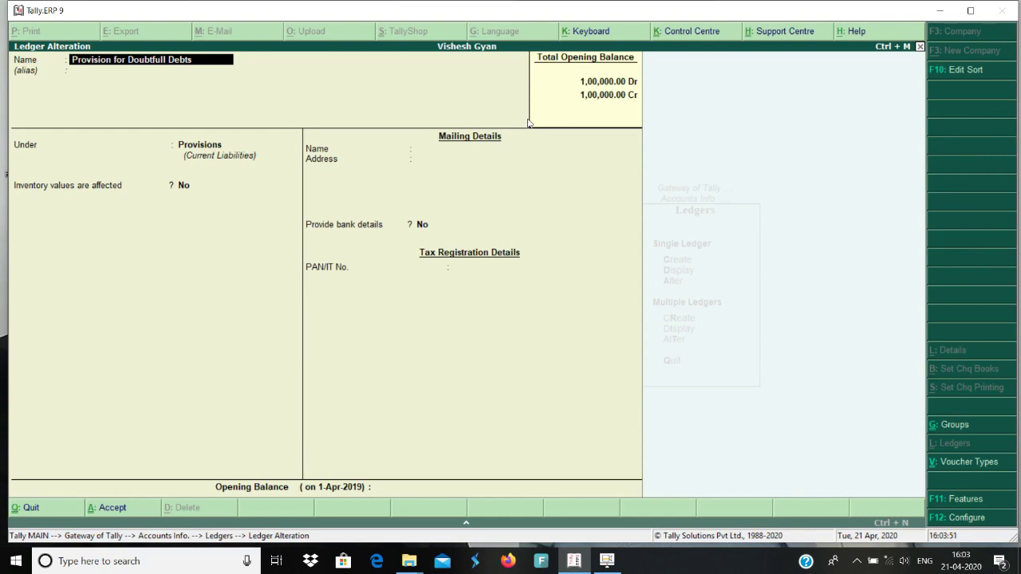
pyautogui.press('Escape')
pyautogui.press('Escape')
pyautogui.press('Escape')
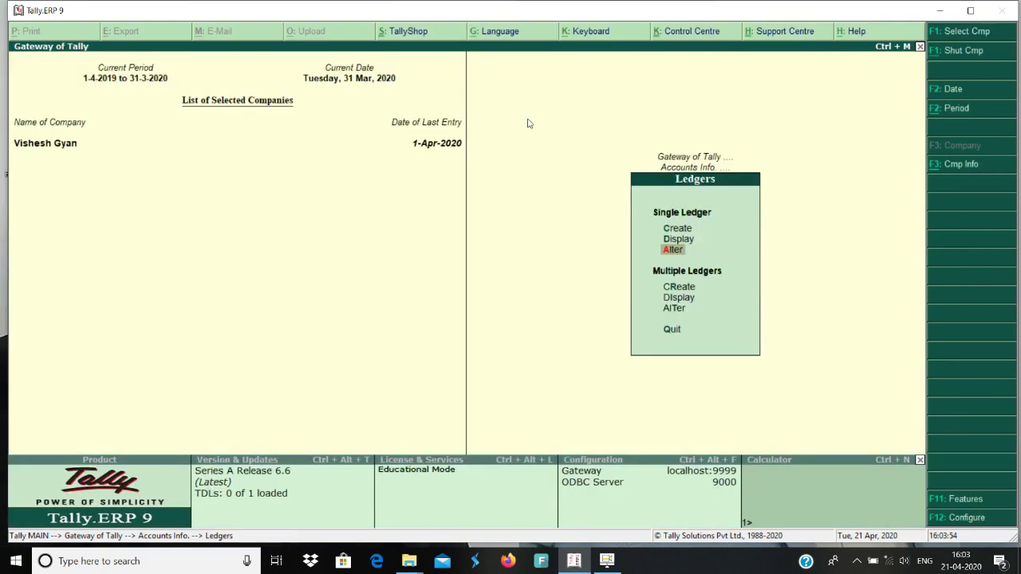
pyautogui.press('Escape')
# Step: Open the Balance Sheet as at 31-Mar-2020 and drill down through Current Assets into Sundry Debtors
pyautogui.press('b')
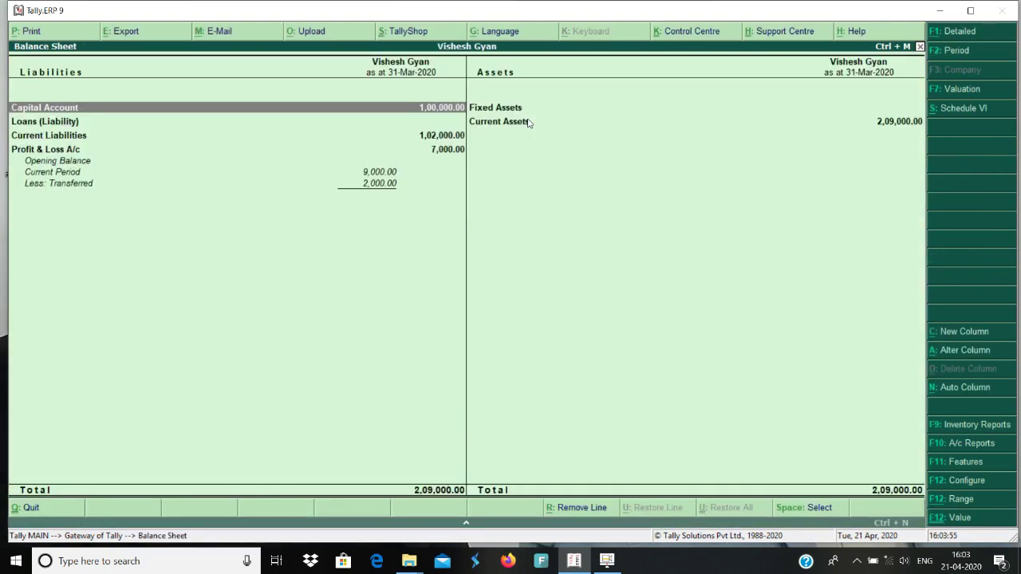
pyautogui.press('Right')
pyautogui.press('Down')
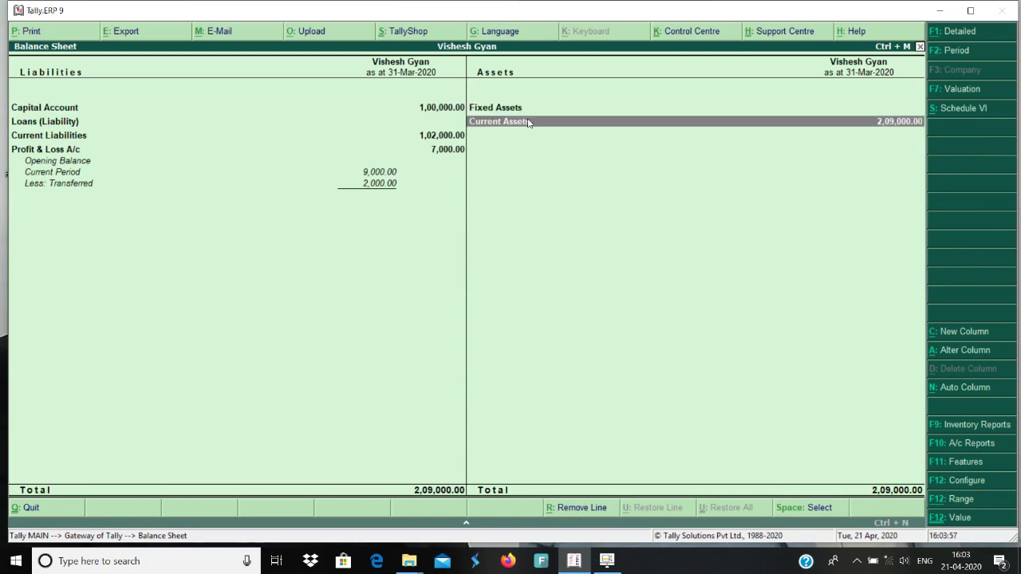
pyautogui.press('Return')
pyautogui.press('Down')
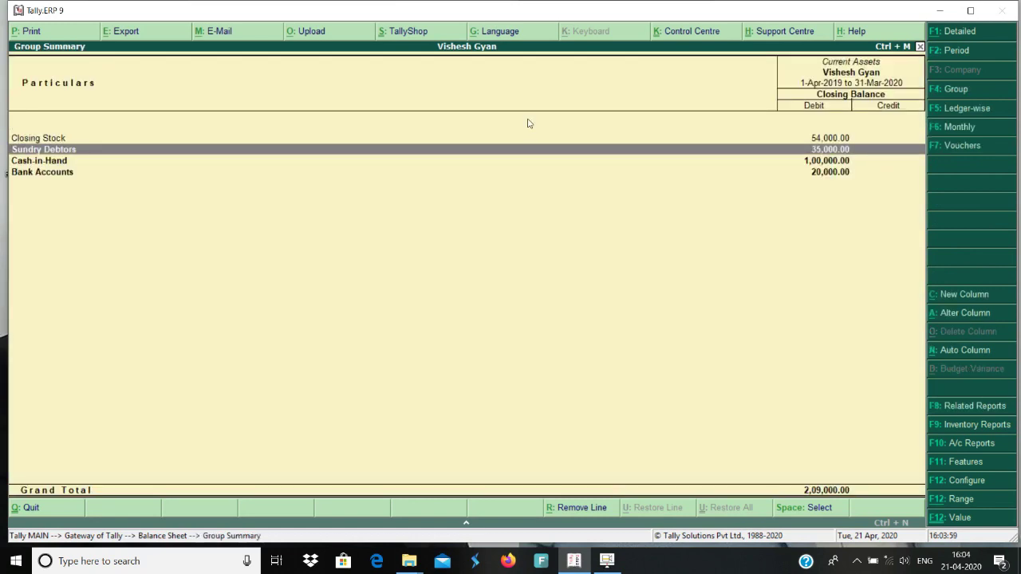
pyautogui.press('Return')
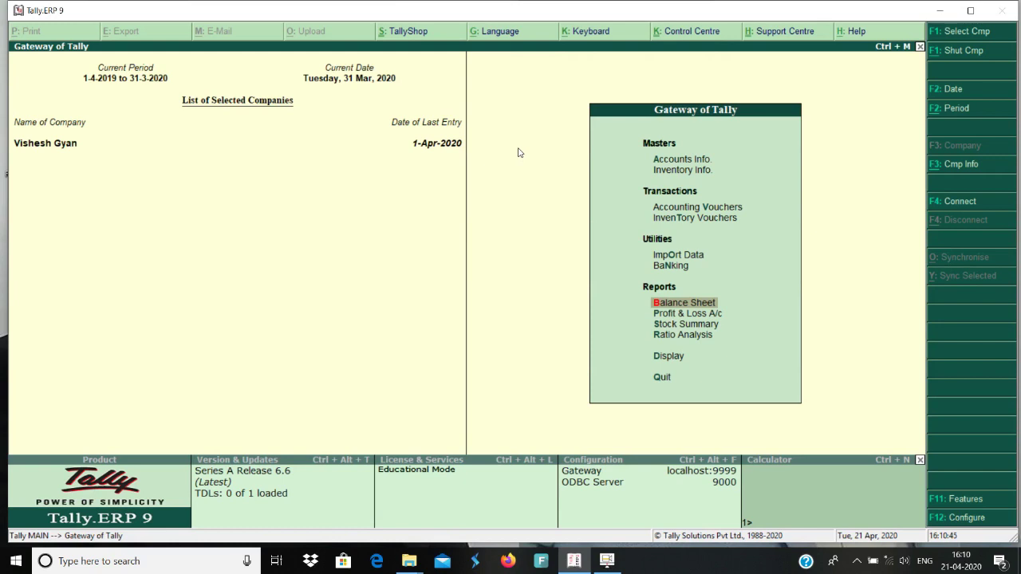
# Step: View the Profit & Loss account for 1-Apr-2019 to 31-Mar-2020 and close it
pyautogui.press('Down')
pyautogui.press('Return')
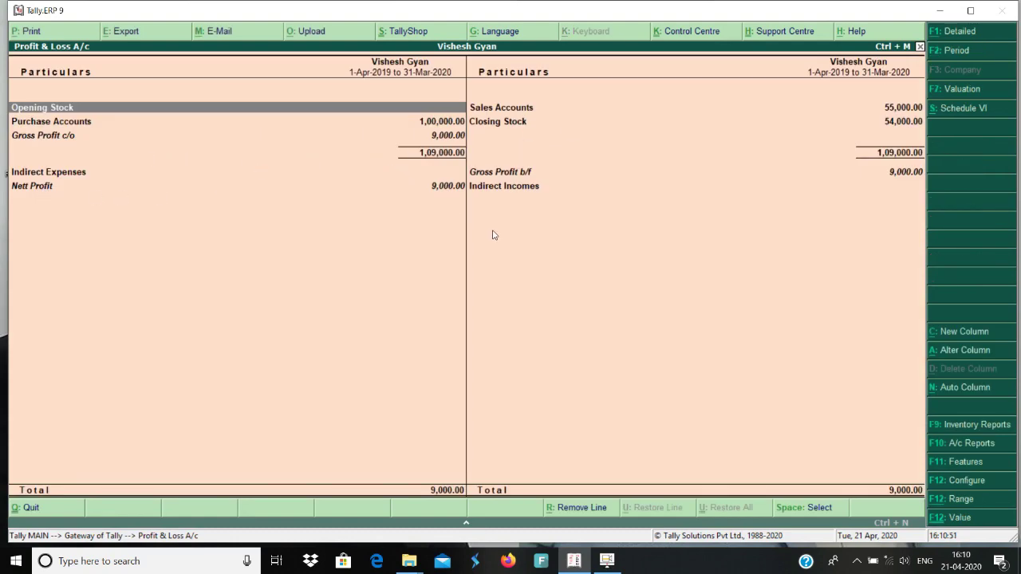
pyautogui.press('Escape')
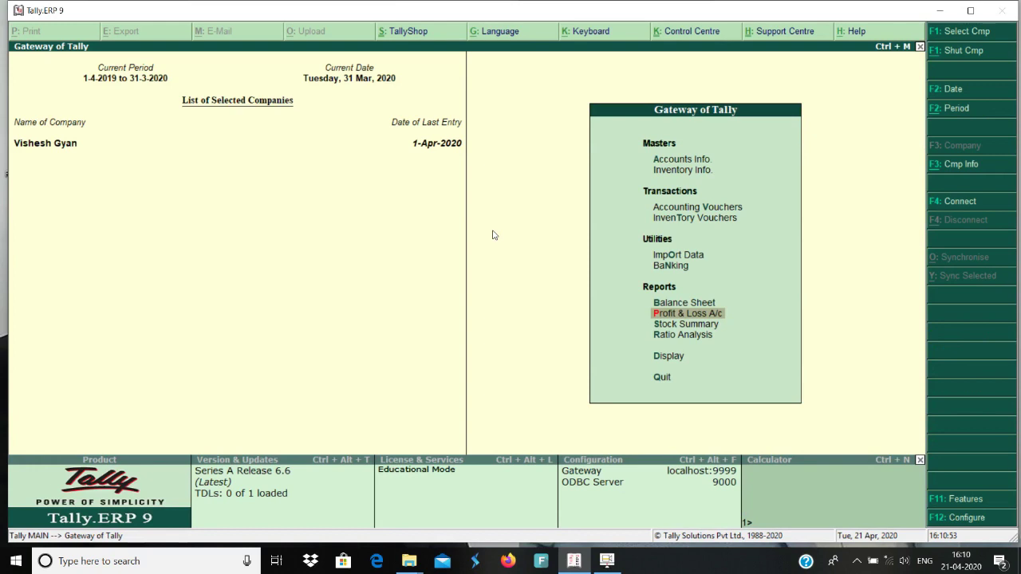
# Step: Open the 31-Mar-2020 Balance Sheet in detailed form and examine the Current Liabilities breakdown and Sundry Debtors
pyautogui.press('b')
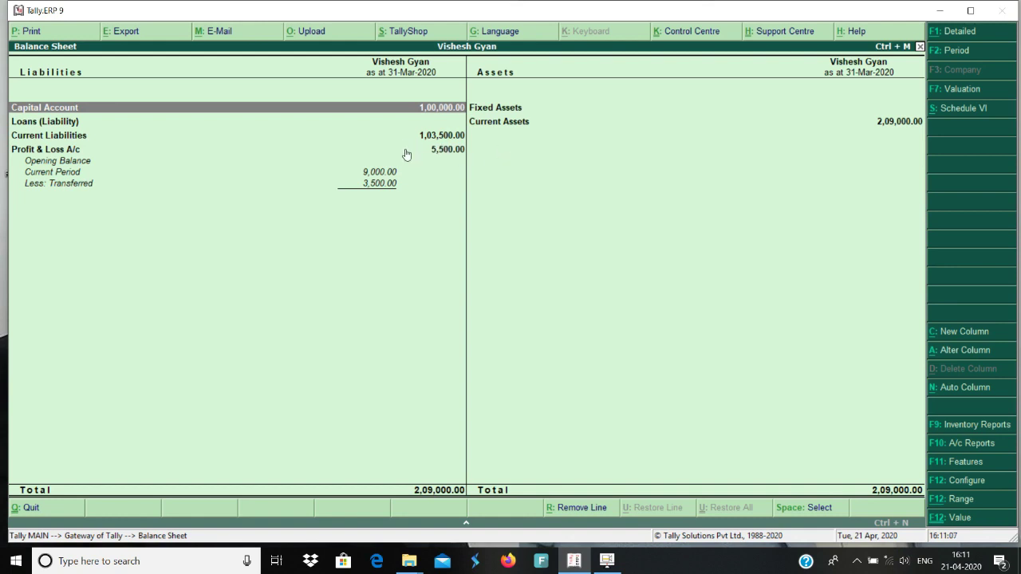
pyautogui.press('Down')
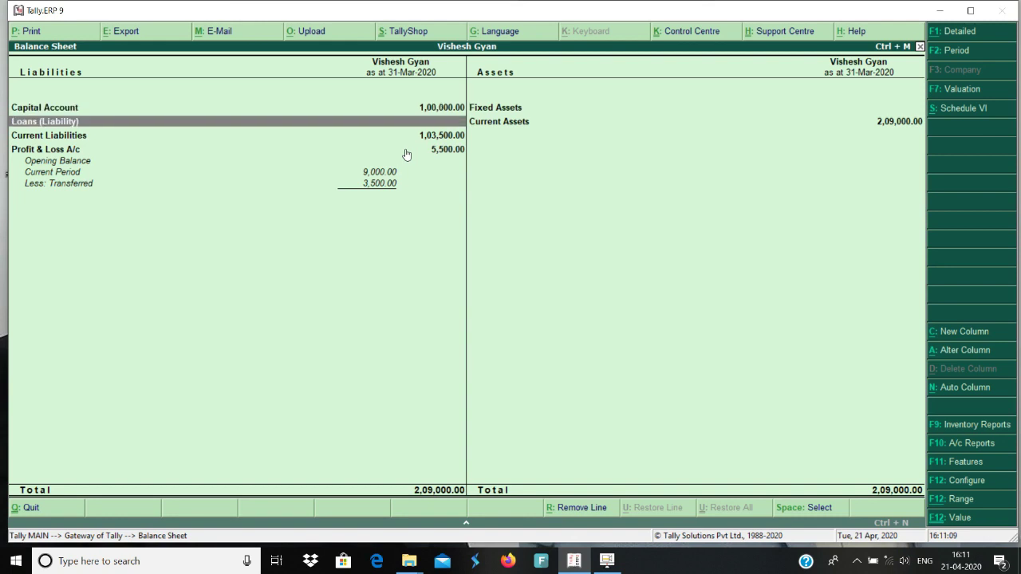
pyautogui.click(980, 41)
pyautogui.press('Down')
pyautogui.press('Down')
pyautogui.press('Down')
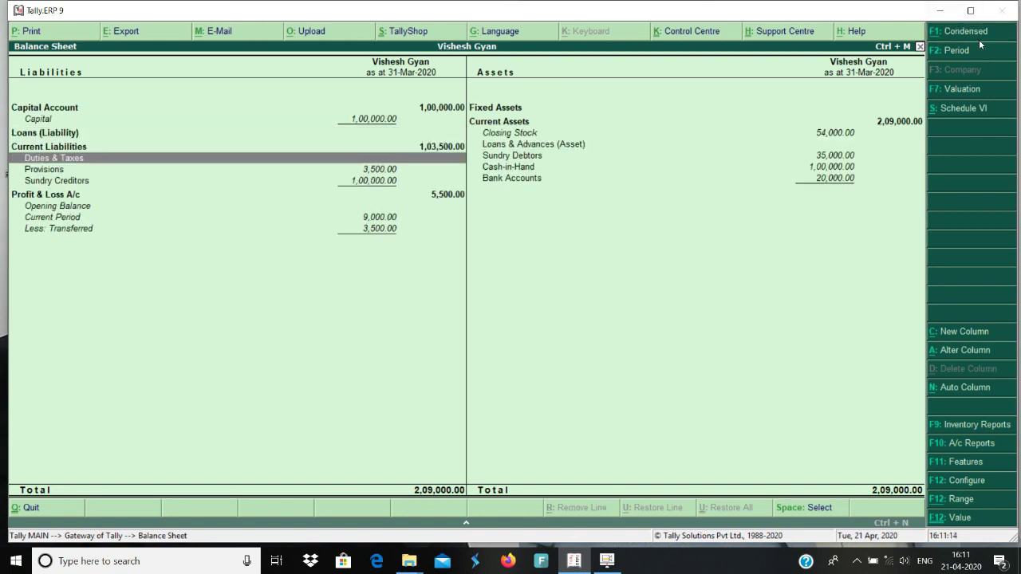
pyautogui.press('Right')
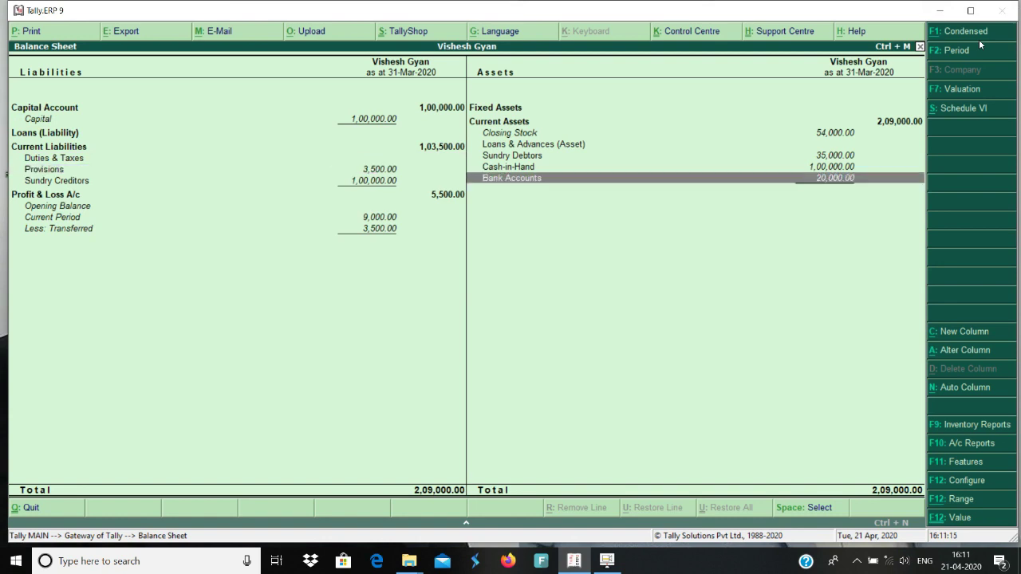
pyautogui.press('Up')
pyautogui.press('Up')
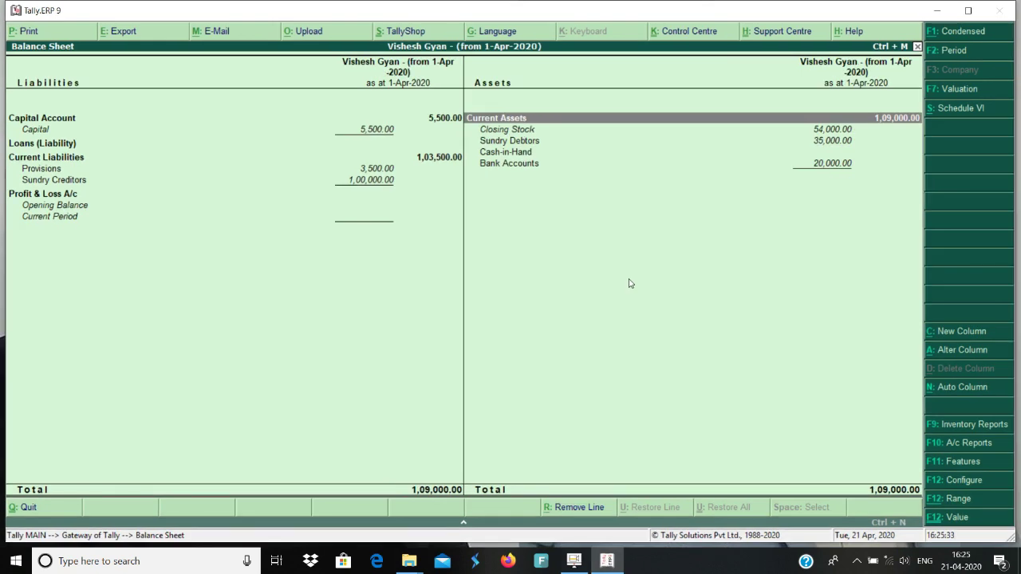
# Step: Locate Provisions under Current Liabilities in the 1-Apr-2020 Balance Sheet of the company split from that date
pyautogui.press('Left')
pyautogui.press('Down')
pyautogui.press('Down')
pyautogui.press('Down')
pyautogui.press('Down')
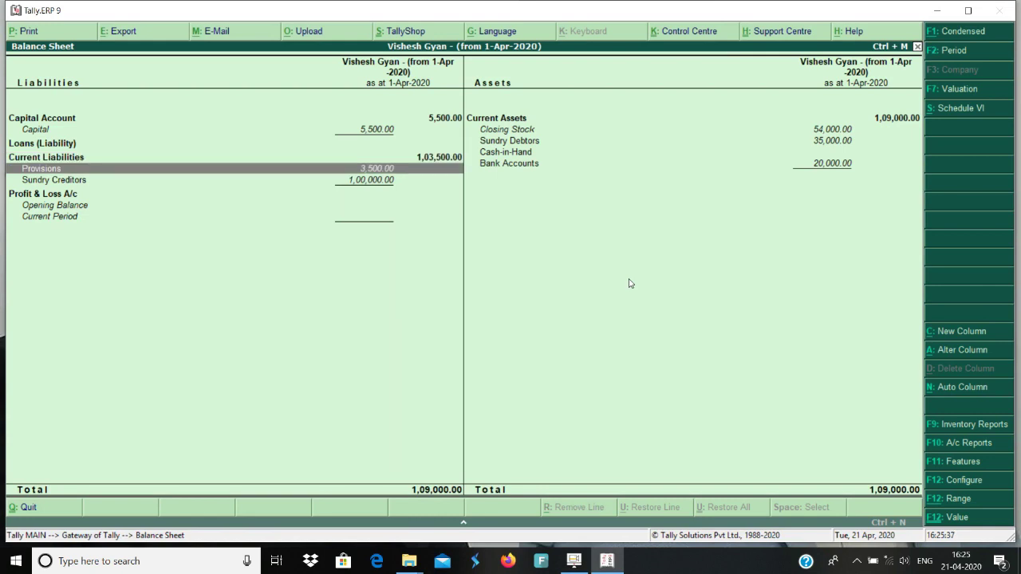
# Step: Drill down into Sundry Debtors from the 1-Apr-2020 Balance Sheet, then close the report
pyautogui.press('Right')
pyautogui.press('Up')
pyautogui.press('Up')
pyautogui.press('Return')
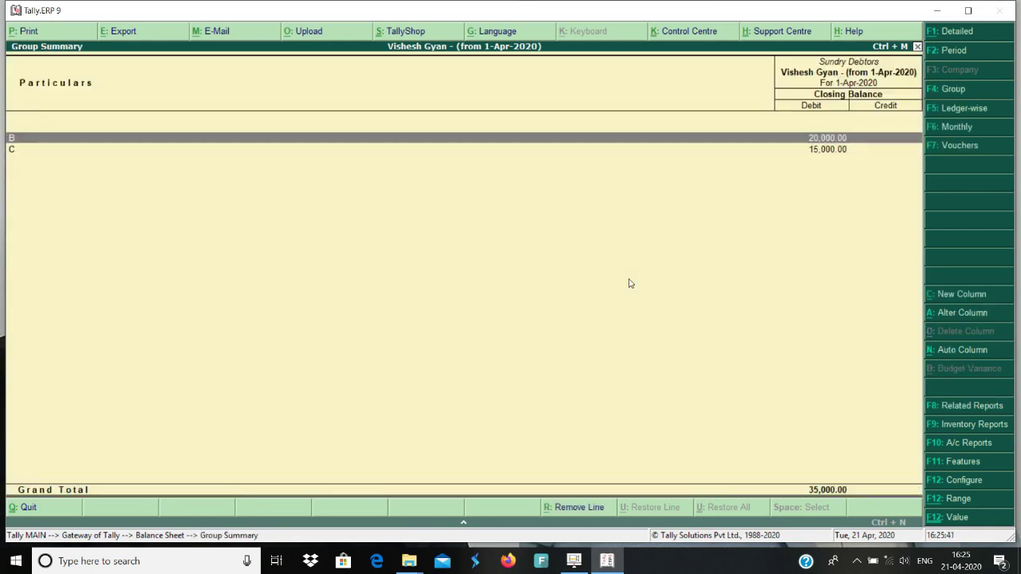
pyautogui.press('Escape')
pyautogui.press('Escape')
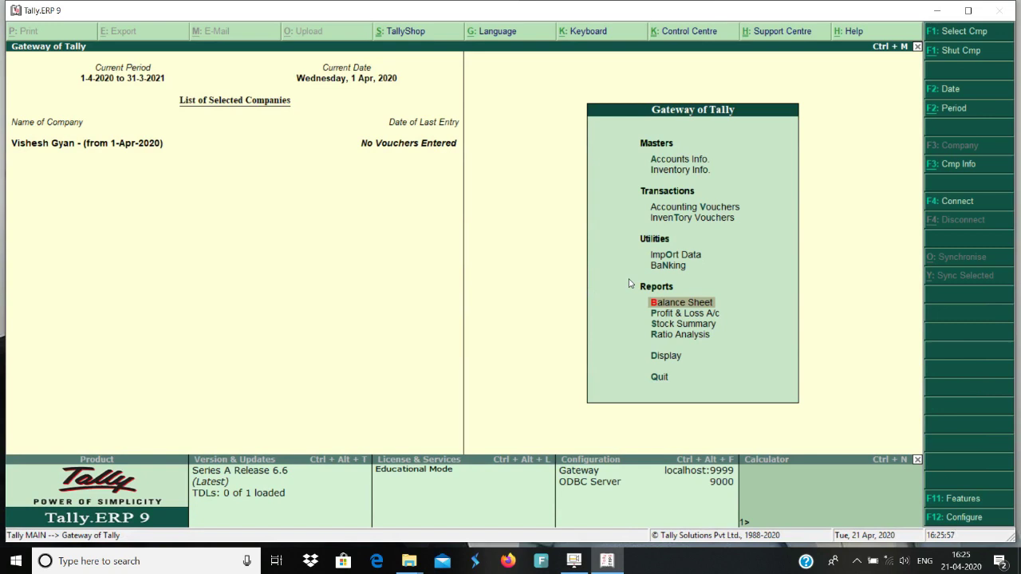
# Step: Start a journal voucher dated 1-Apr-2020 and debit Provision for Doubtfull Debts with 3500
pyautogui.press('v')
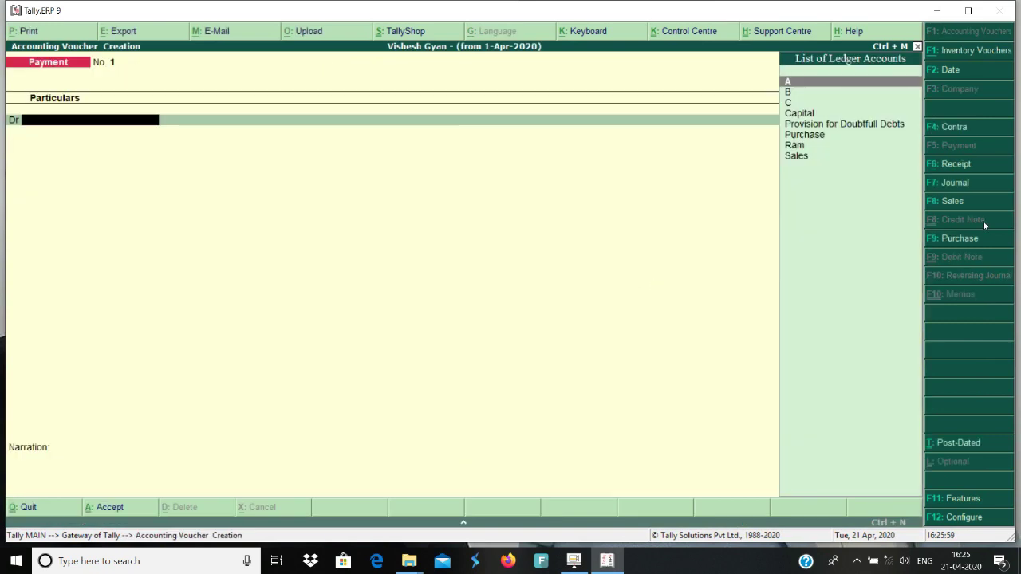
pyautogui.click(978, 187)
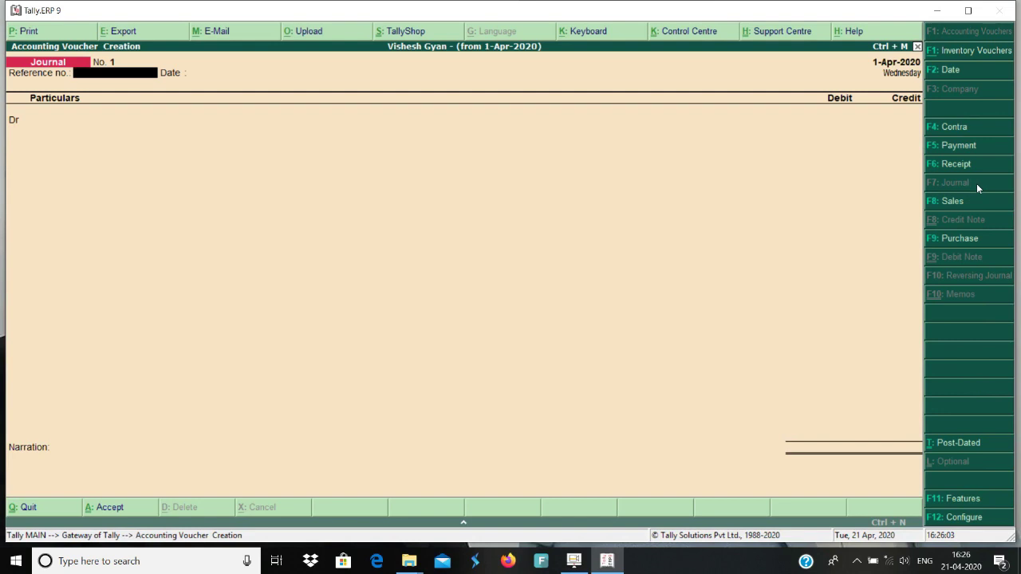
pyautogui.press('Return')
pyautogui.press('Return')
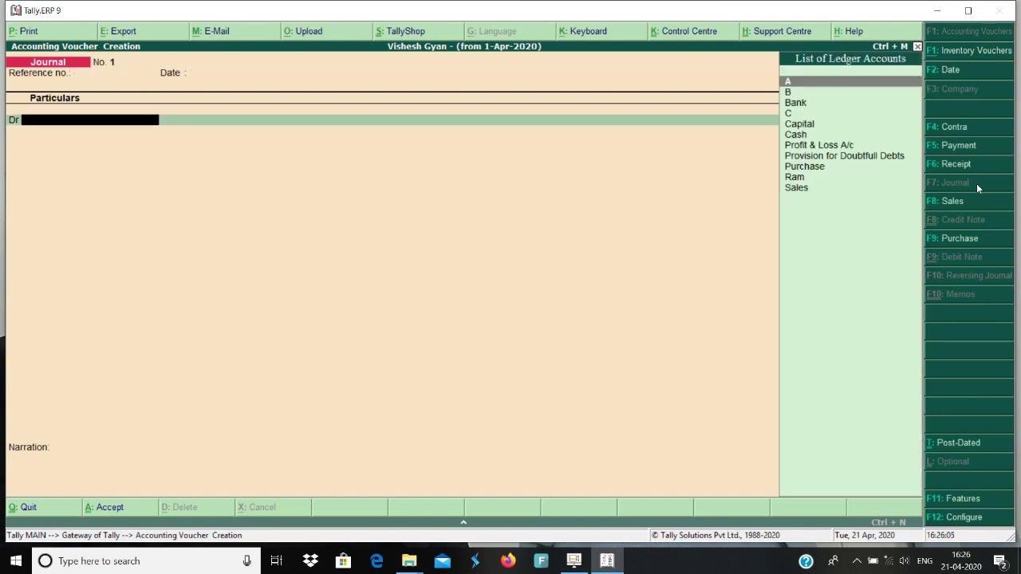
pyautogui.write('Pr')
pyautogui.press('Down')
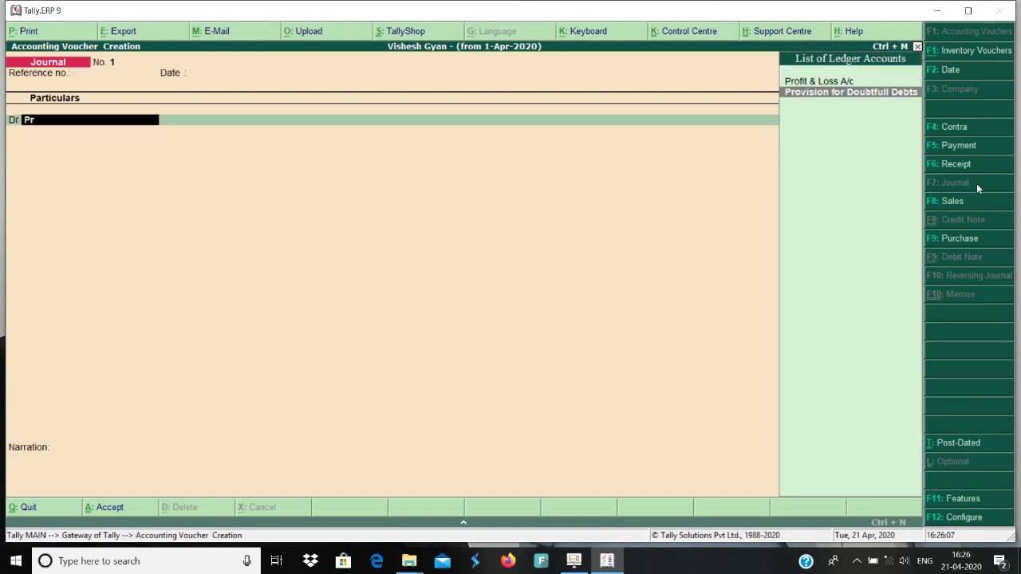
pyautogui.press('Return')
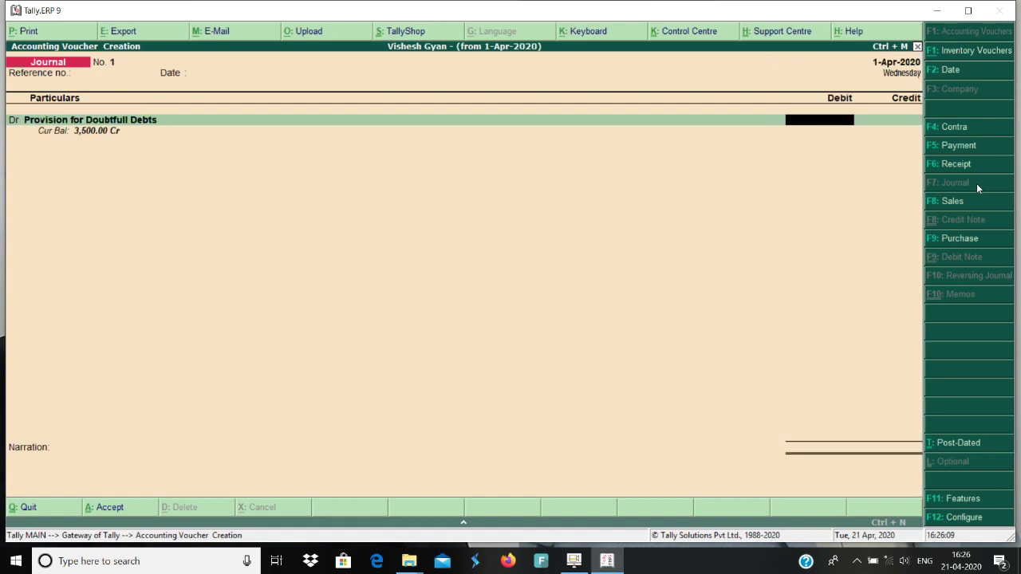
pyautogui.write('3500')
pyautogui.press('Return')
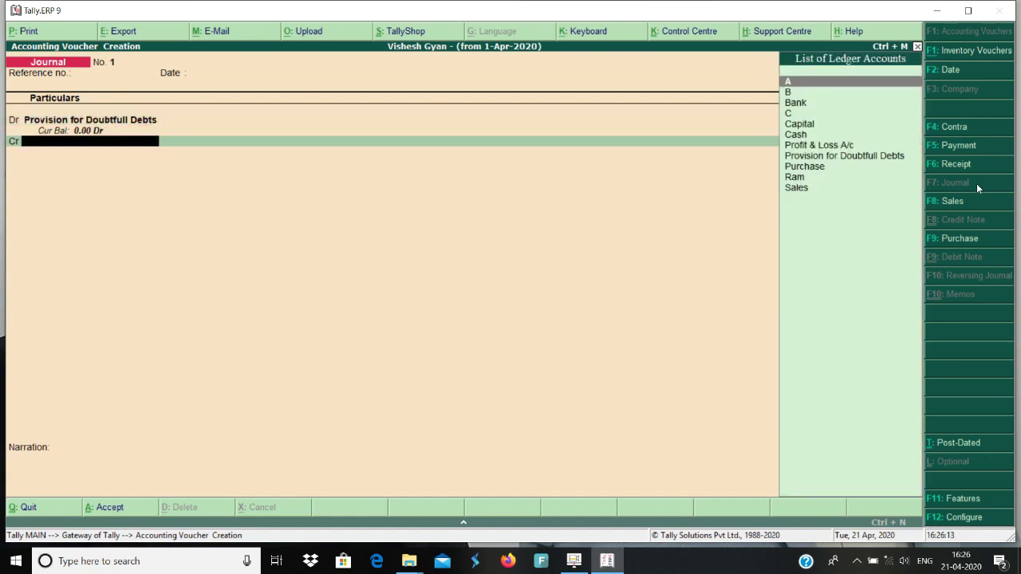
# Step: Credit Profit & Loss A/c with 3,500 in the journal voucher
pyautogui.write('Pr')
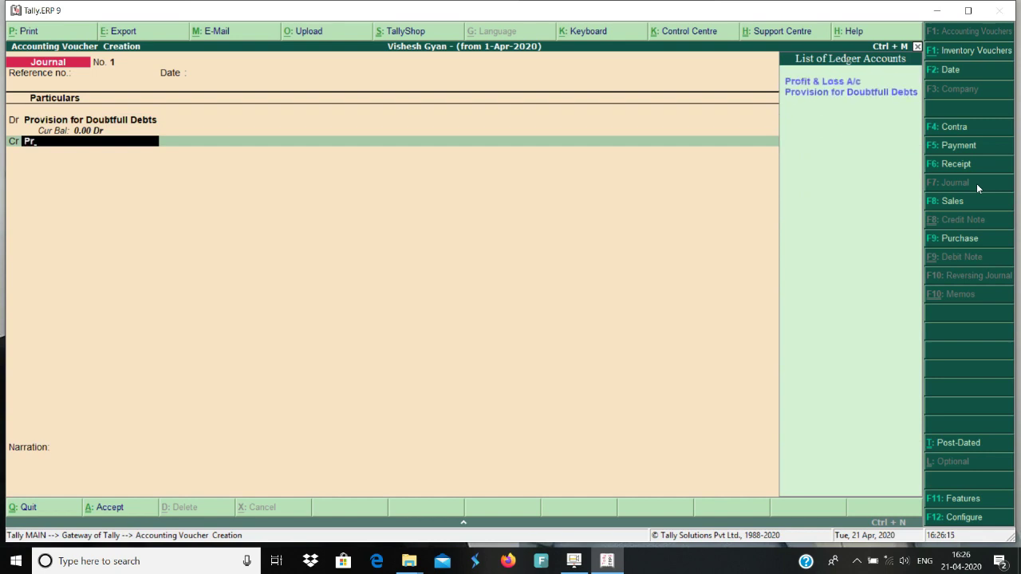
pyautogui.press('Return')
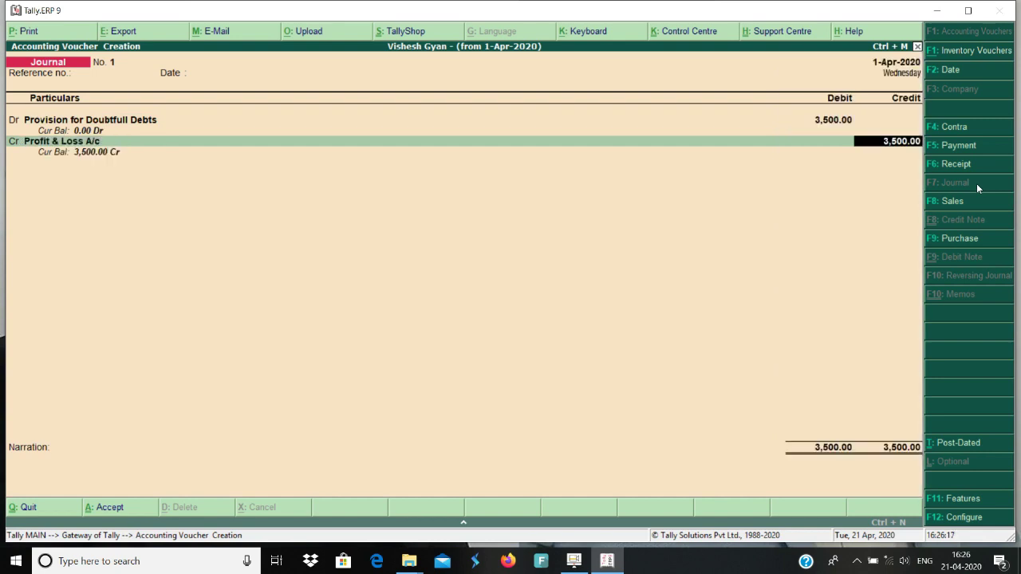
pyautogui.press('Return')
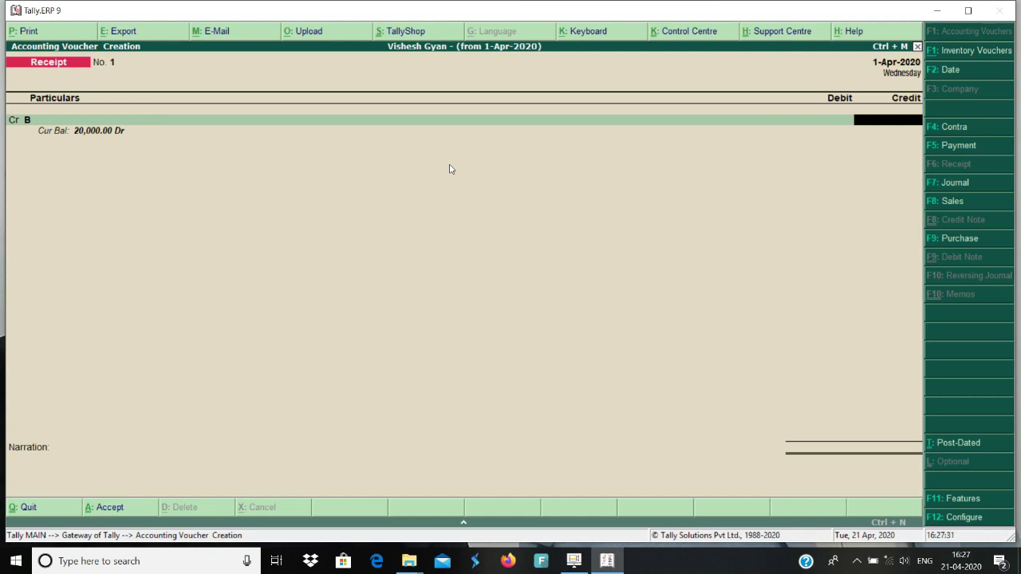
# Step: Credit ledger B with 20,000 in the receipt voucher, allocated On Account
pyautogui.write('20,000')
pyautogui.press('Return')
pyautogui.press('Return')
pyautogui.press('Return')
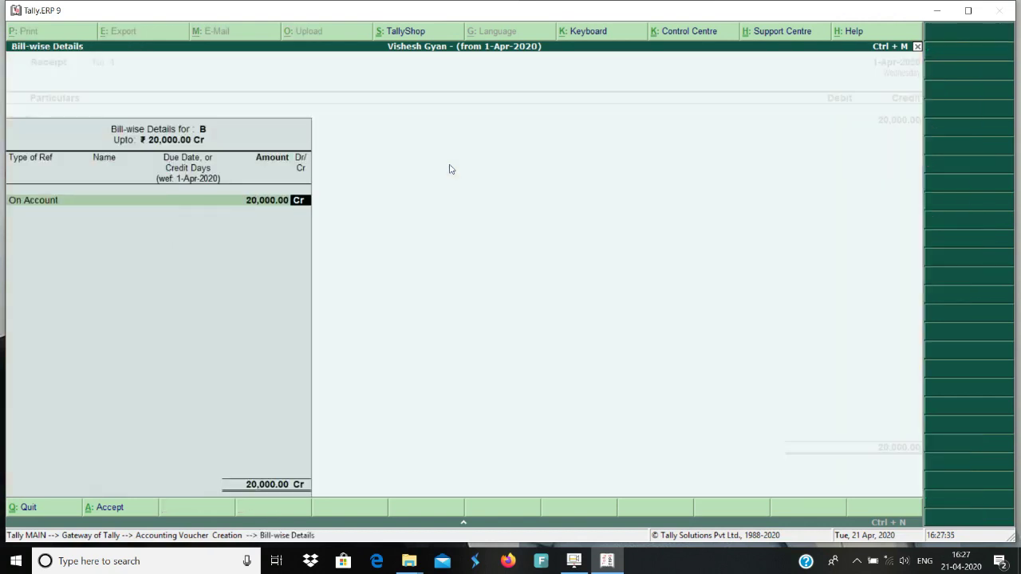
pyautogui.press('Return')
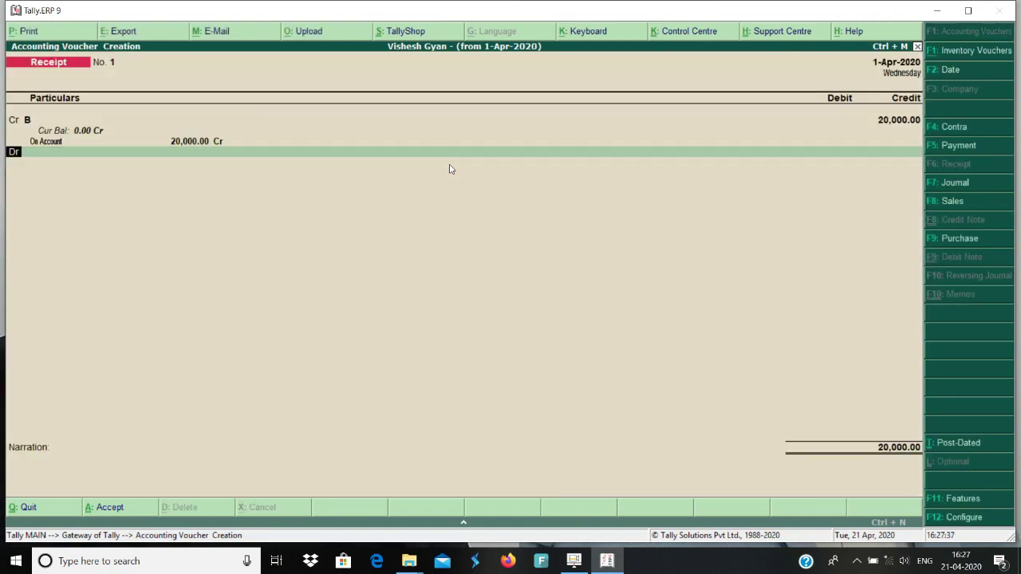
# Step: Add a second credit line to the receipt voucher for ledger C with 14000, allocated On Account
pyautogui.write('c')
pyautogui.press('Return')
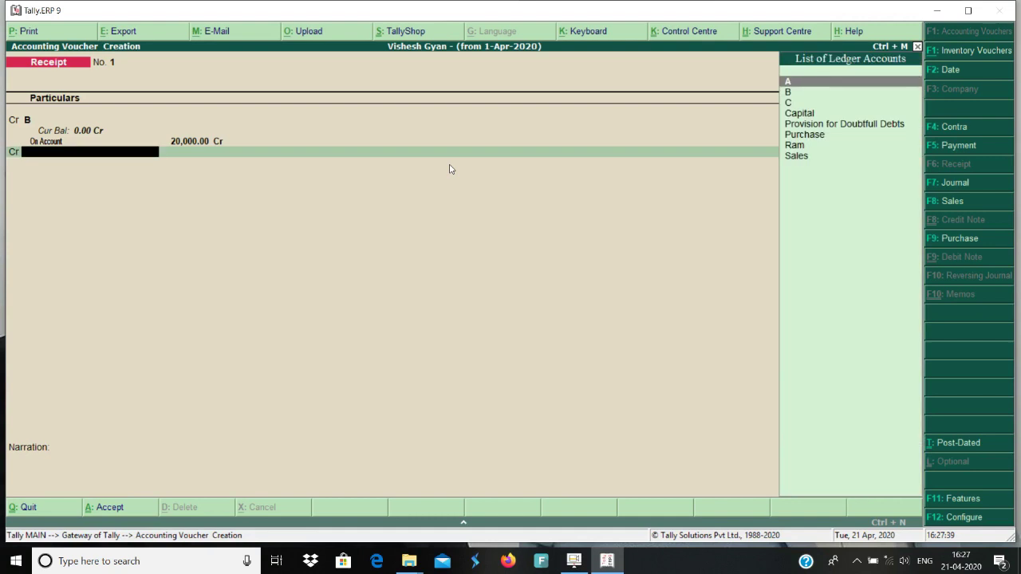
pyautogui.write('c')
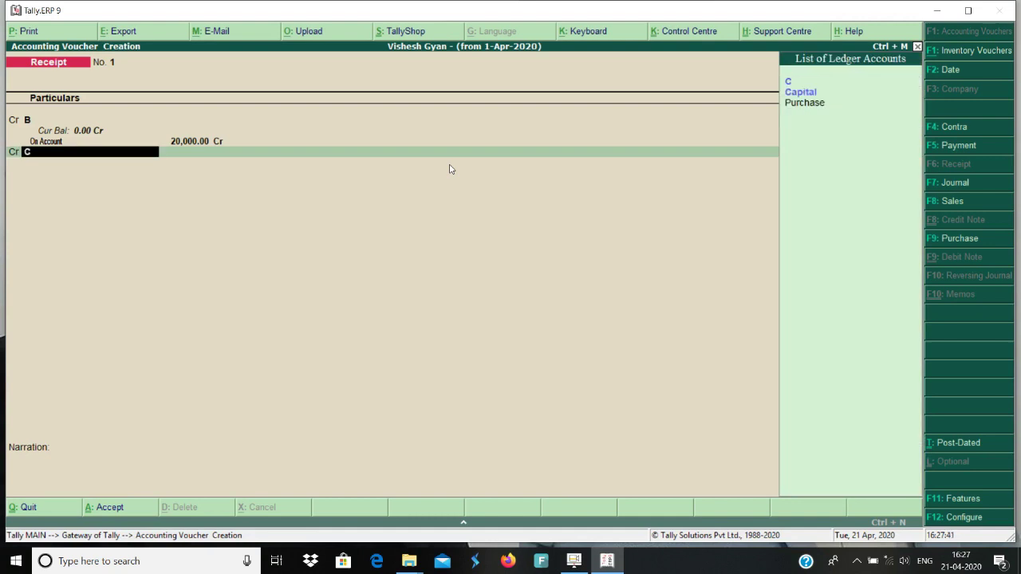
pyautogui.press('Return')
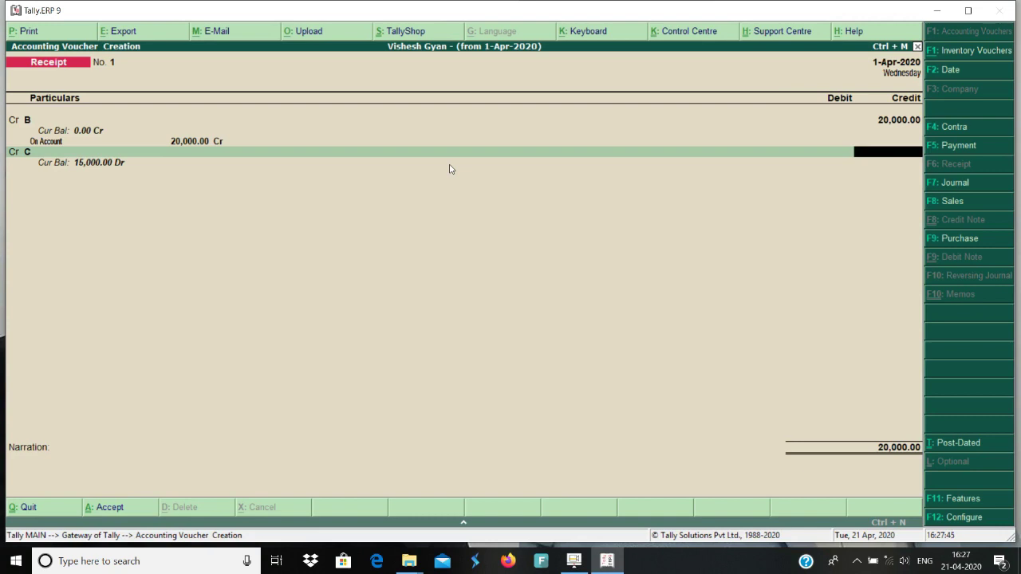
pyautogui.write('14000')
pyautogui.press('Return')
pyautogui.press('Return')
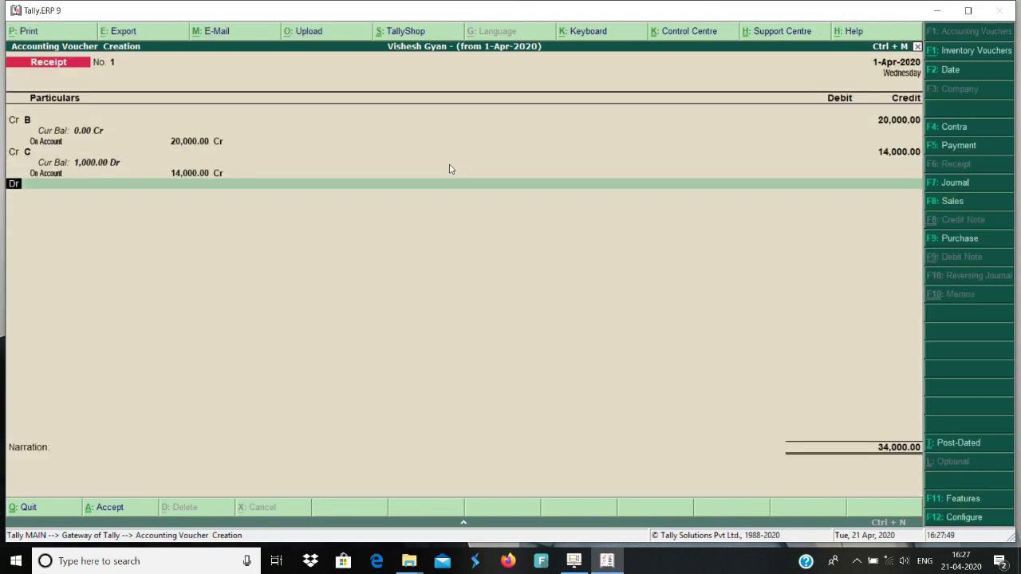
# Step: Select Bank as the debit ledger of the receipt voucher
pyautogui.press('Return')
pyautogui.write('B')
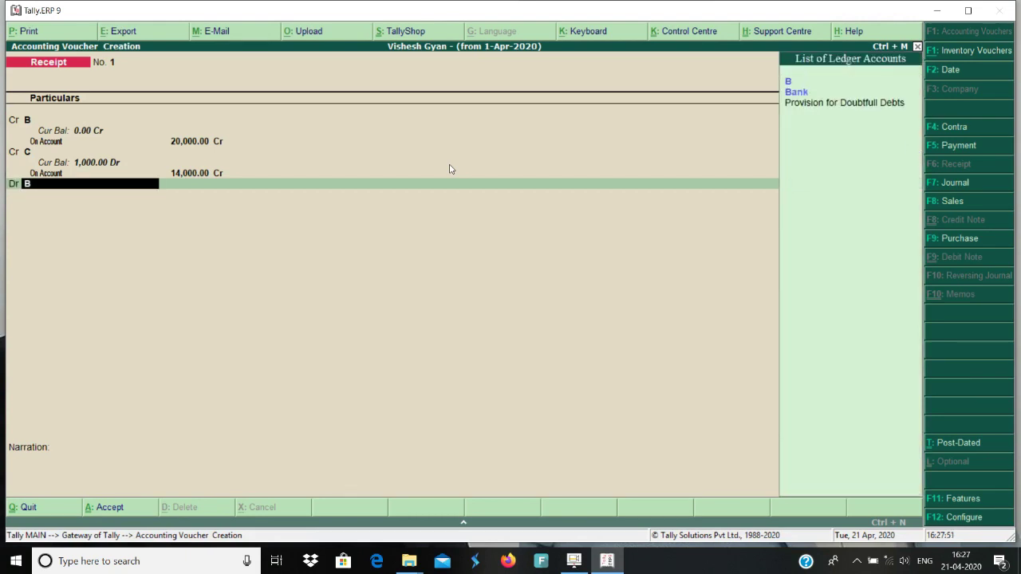
pyautogui.press('Down')
pyautogui.press('Return')
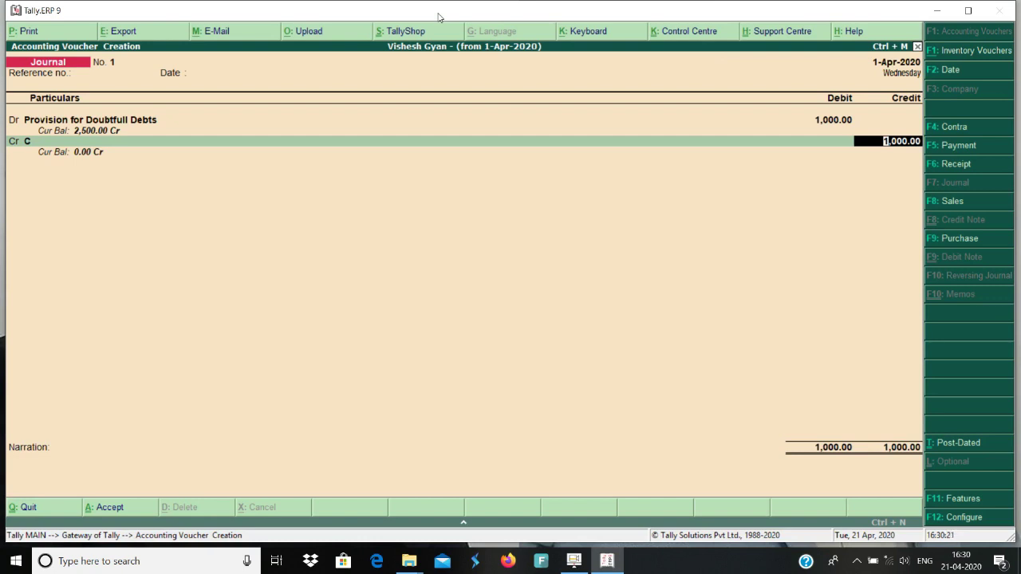
# Step: Credit ledger C with 1,000 On Account against Provision for Doubtfull Debts and save the journal voucher
pyautogui.press('Return')
pyautogui.press('Return')
pyautogui.press('Return')
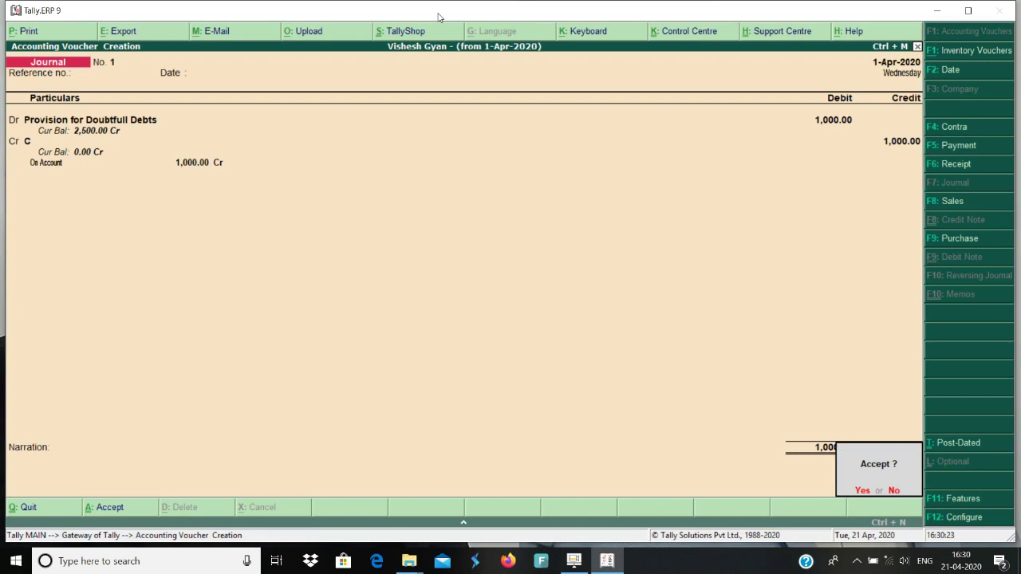
pyautogui.press('Return')
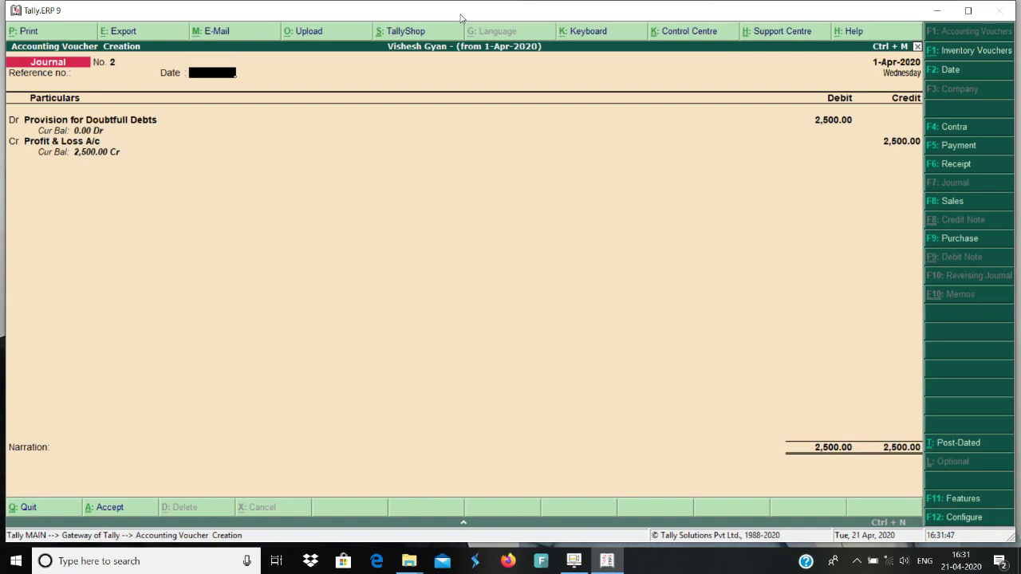
# Step: Confirm the lines of journal voucher 2, debiting Provision for Doubtfull Debts and crediting Profit & Loss A/c with 2,500
pyautogui.press('Return')
pyautogui.press('Return')
pyautogui.press('Return')
pyautogui.press('Return')
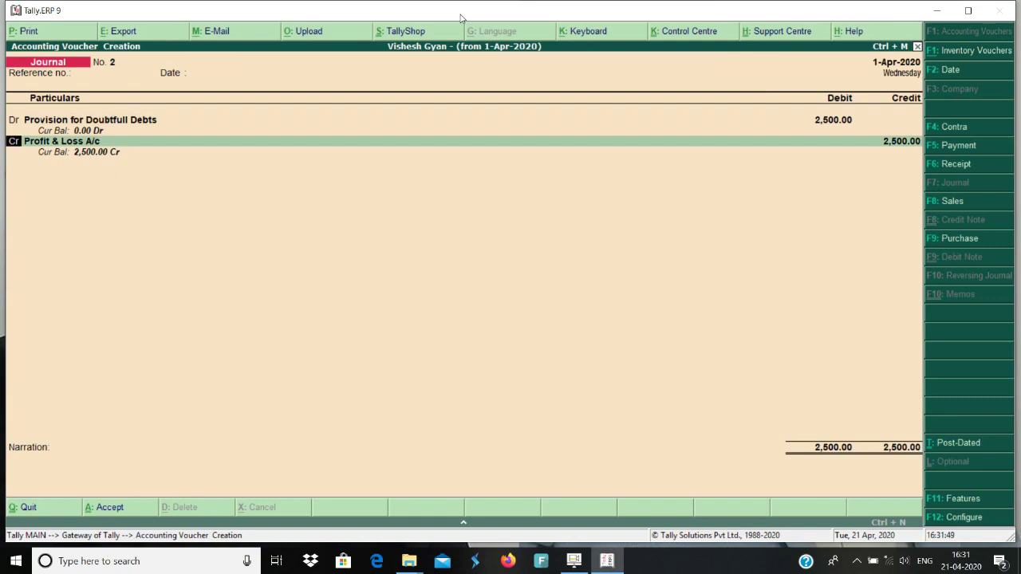
pyautogui.press('Return')
pyautogui.press('Return')
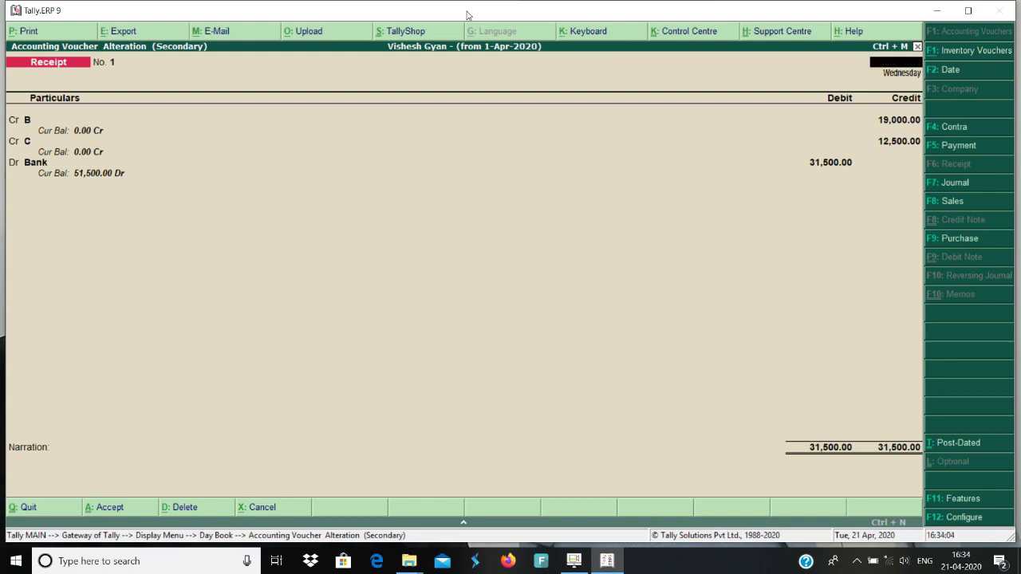
# Step: Close the receipt voucher and open the Provision for Doubtfull Debts journal from the Day Book
pyautogui.press('Escape')
pyautogui.press('y')
pyautogui.press('Down')
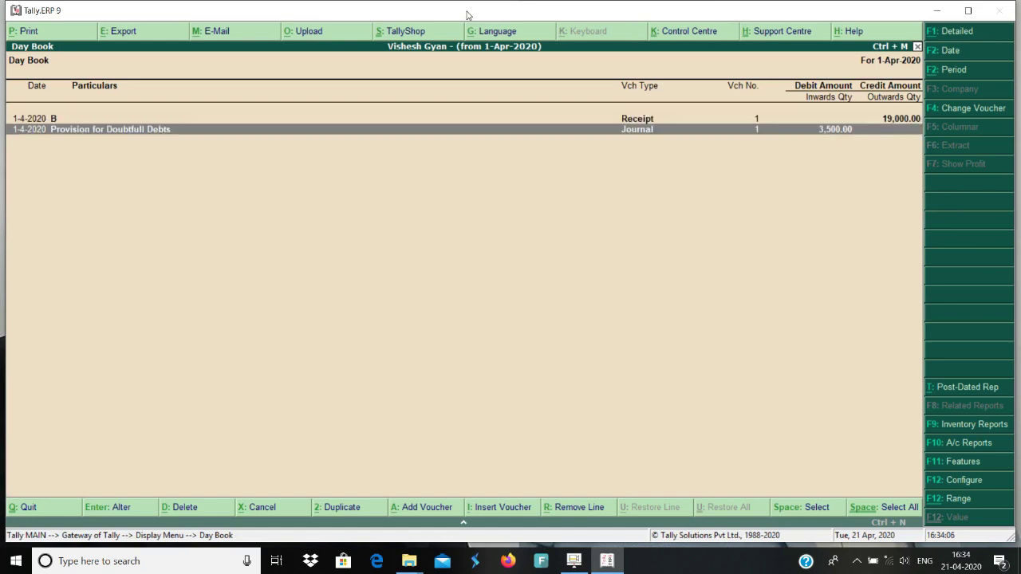
pyautogui.press('Return')
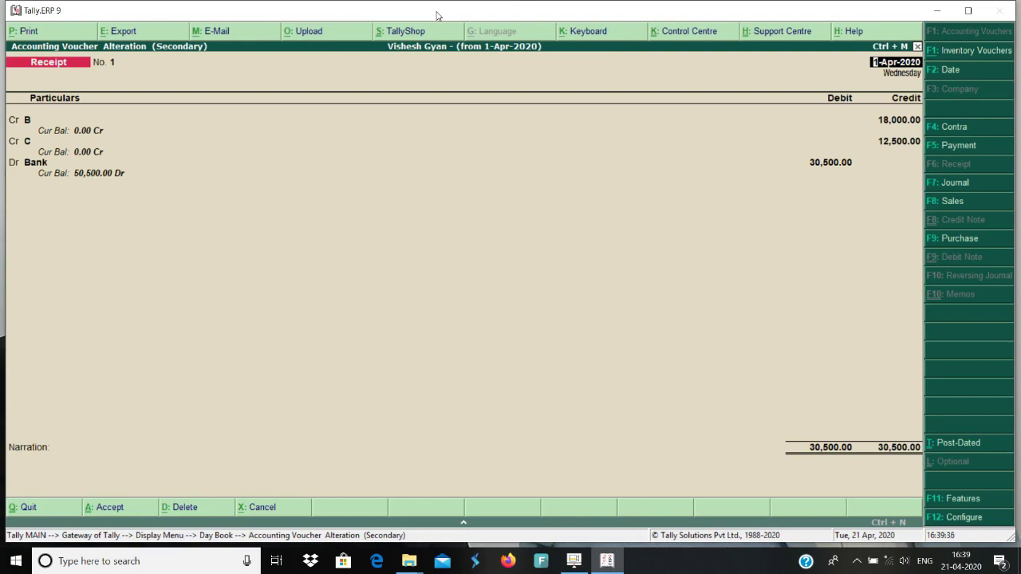
# Step: Close the receipt voucher, reopen Day Book journal 1 and review its Provision for Doubtfull Debts and Bad Debts debit lines
pyautogui.press('Escape')
pyautogui.press('Return')
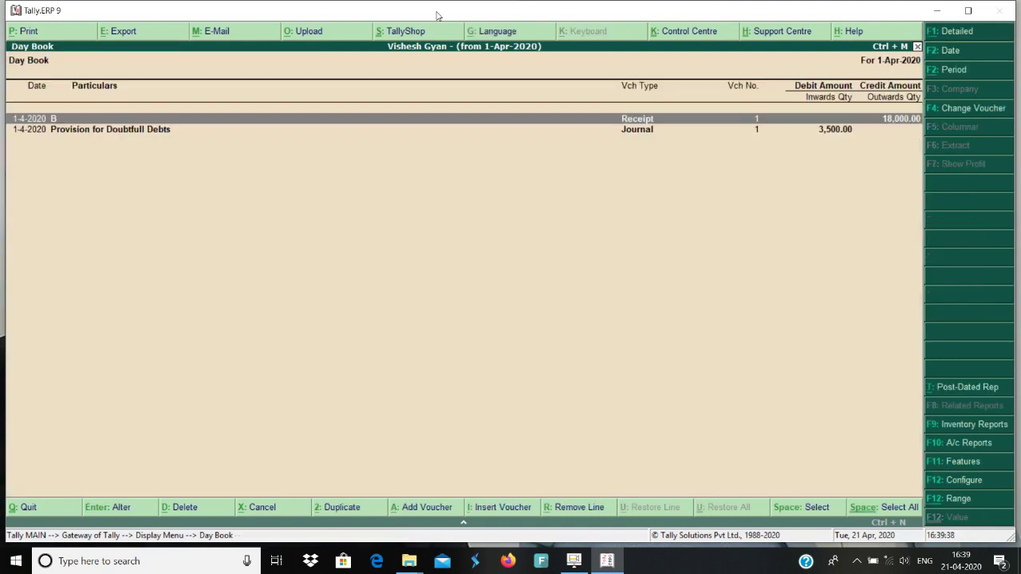
pyautogui.press('Down')
pyautogui.press('Return')
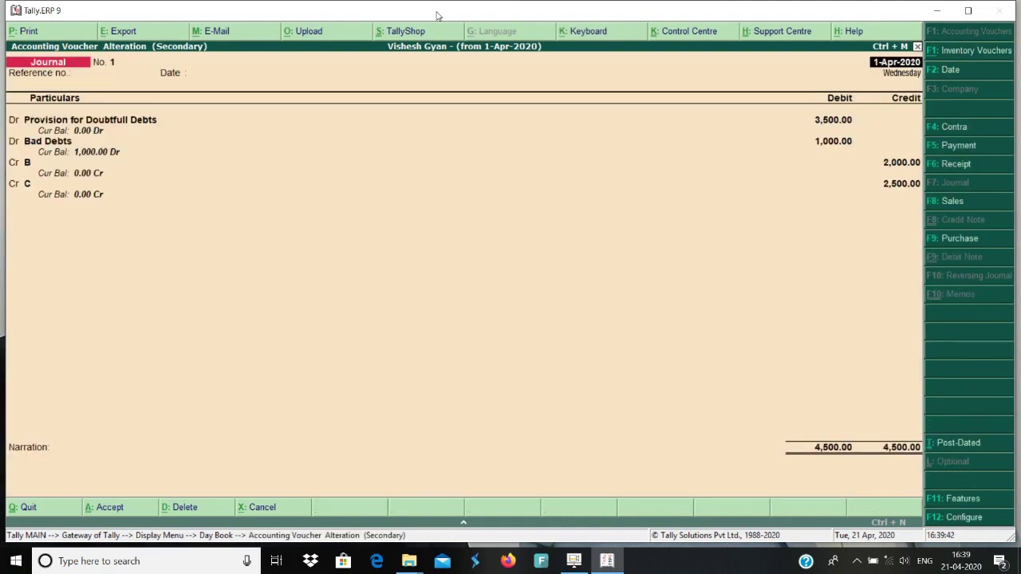
pyautogui.press('Return')
pyautogui.press('Return')
pyautogui.press('Return')
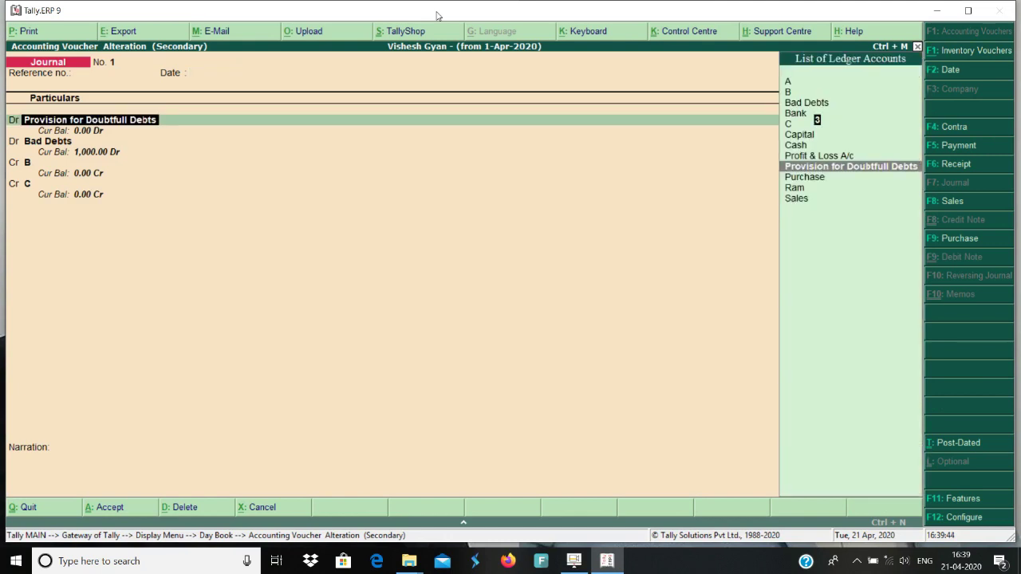
pyautogui.press('Return')
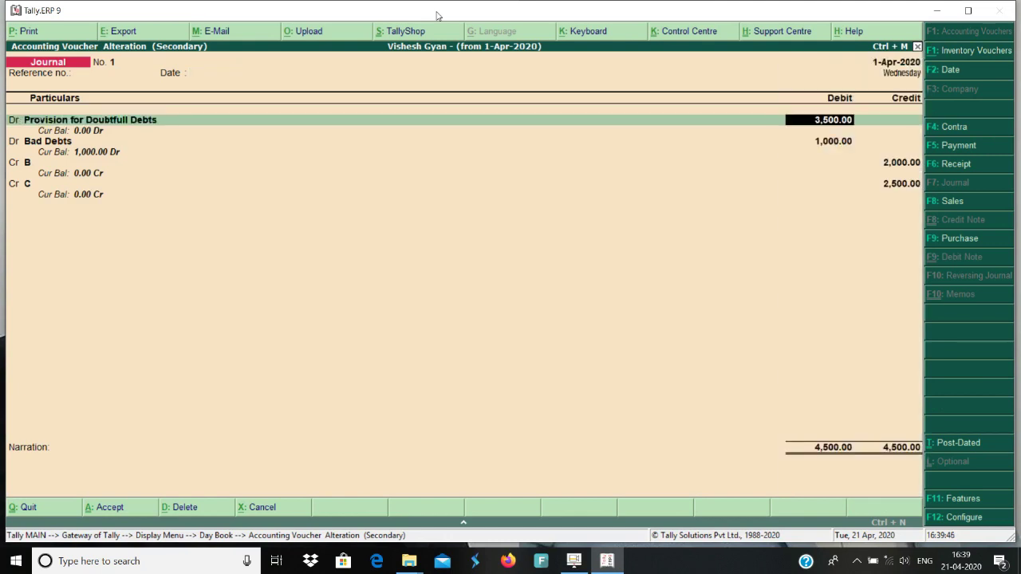
pyautogui.press('Return')
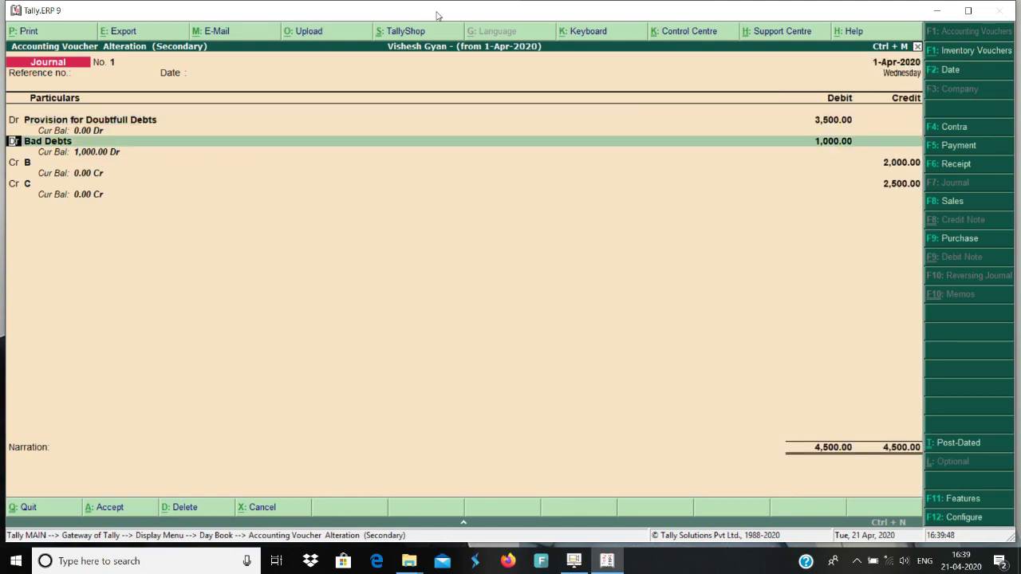
pyautogui.press('Return')
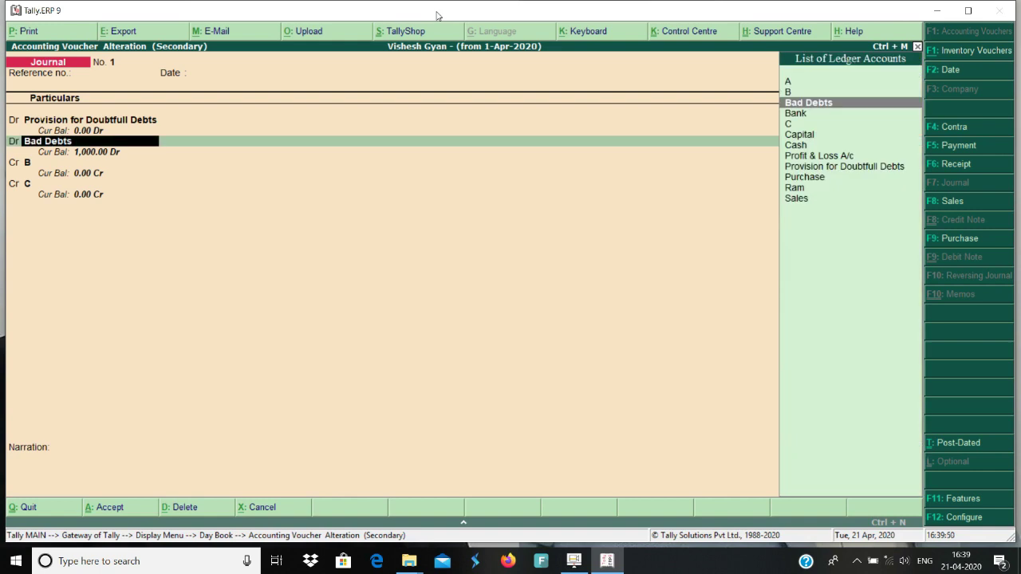
pyautogui.press('Return')
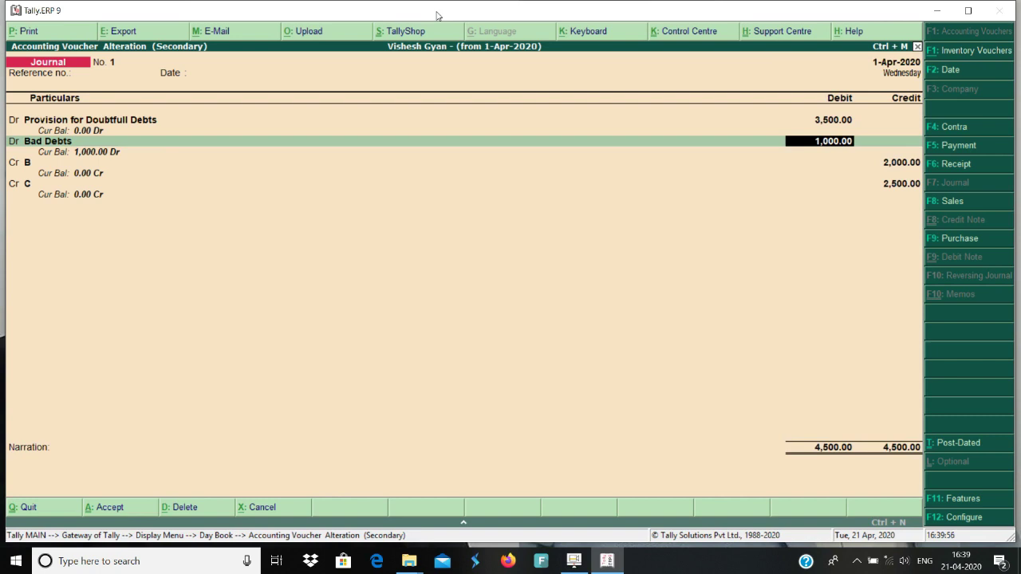
# Step: Review the credit line for ledger B and its On Account allocation in the journal voucher
pyautogui.press('Return')
pyautogui.press('Return')
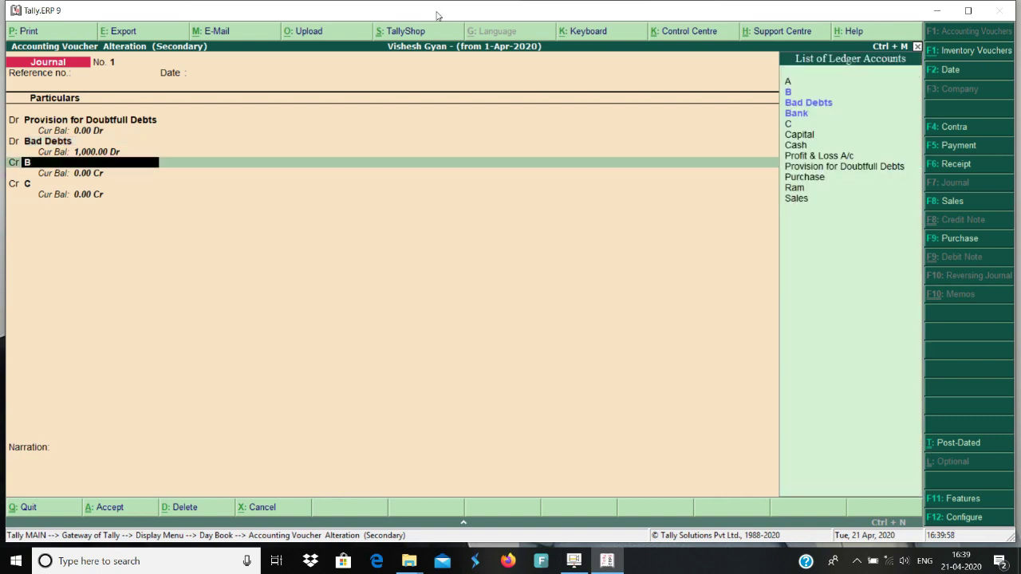
pyautogui.press('Return')
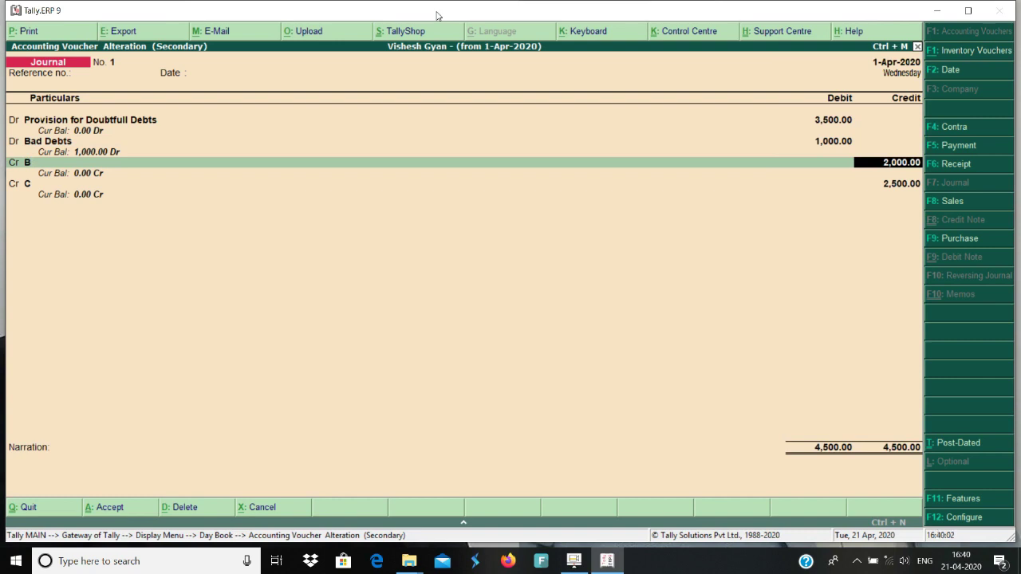
pyautogui.press('Return')
pyautogui.press('Return')
pyautogui.press('Return')
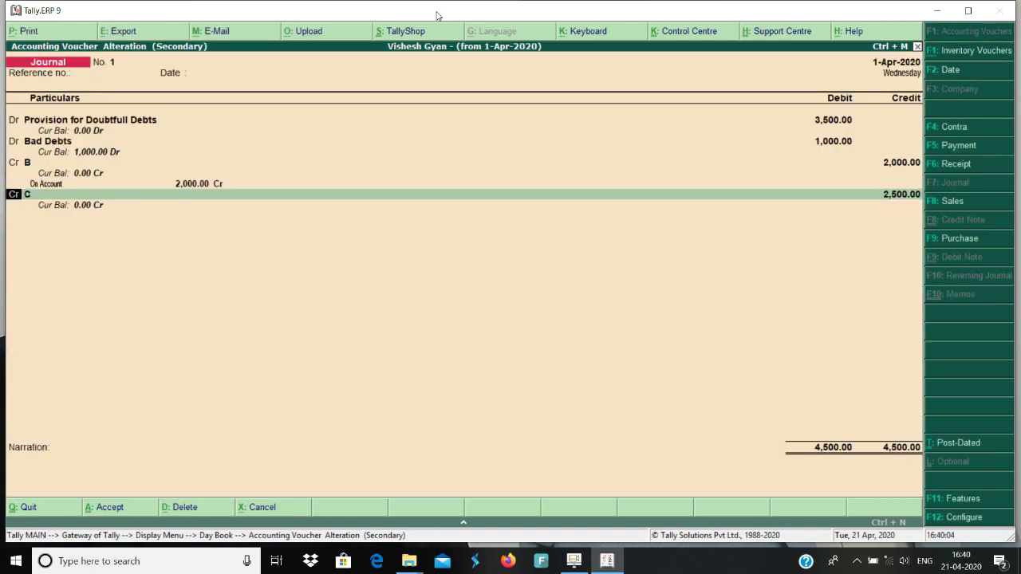
# Step: Review the credit line for ledger C and its On Account bill-wise allocation in journal voucher 1
pyautogui.press('Return')
pyautogui.press('Return')
pyautogui.press('Return')
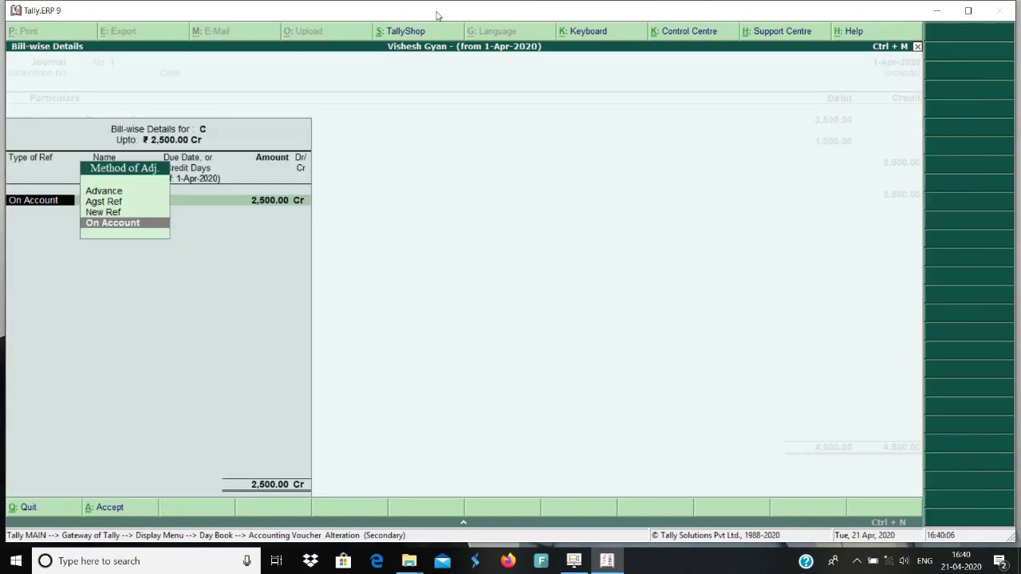
pyautogui.press('Return')
pyautogui.press('Return')
pyautogui.press('Return')
pyautogui.press('Return')
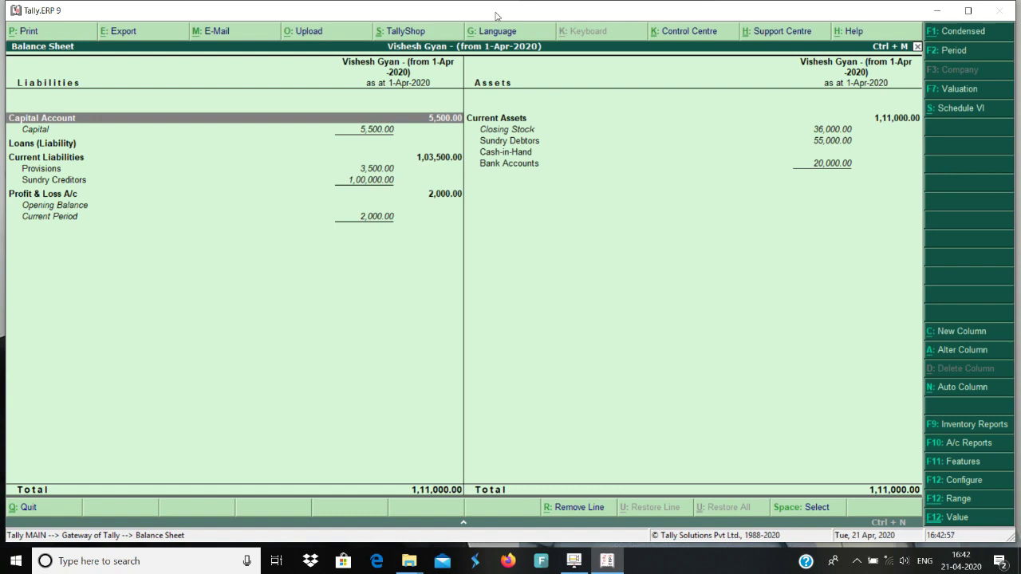
# Step: Open the Sundry Debtors group from the Balance Sheet to check each debtor's closing balance, and return to the report
pyautogui.press('Right')
pyautogui.press('Down')
pyautogui.press('Down')
pyautogui.press('Return')
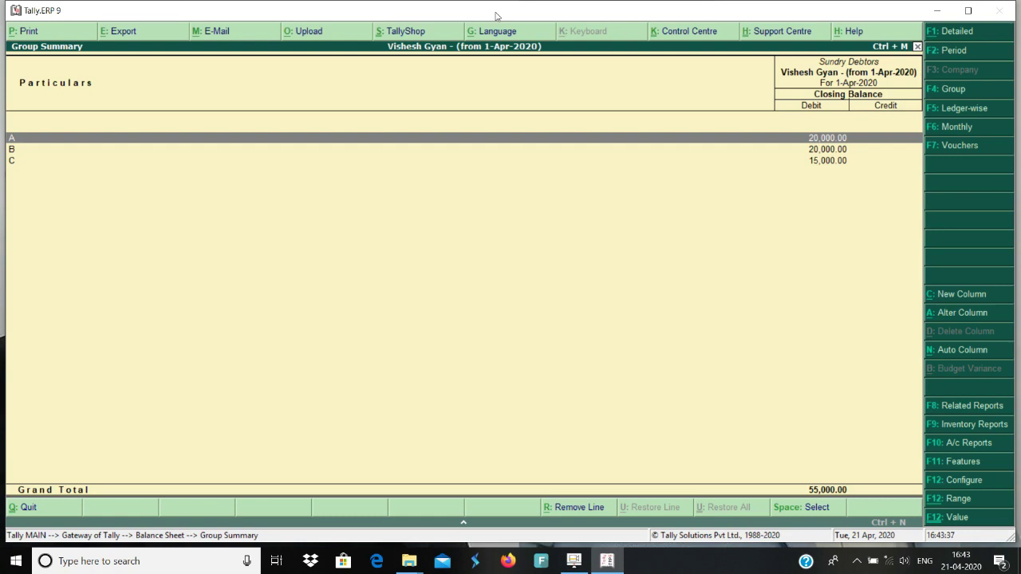
pyautogui.press('Escape')
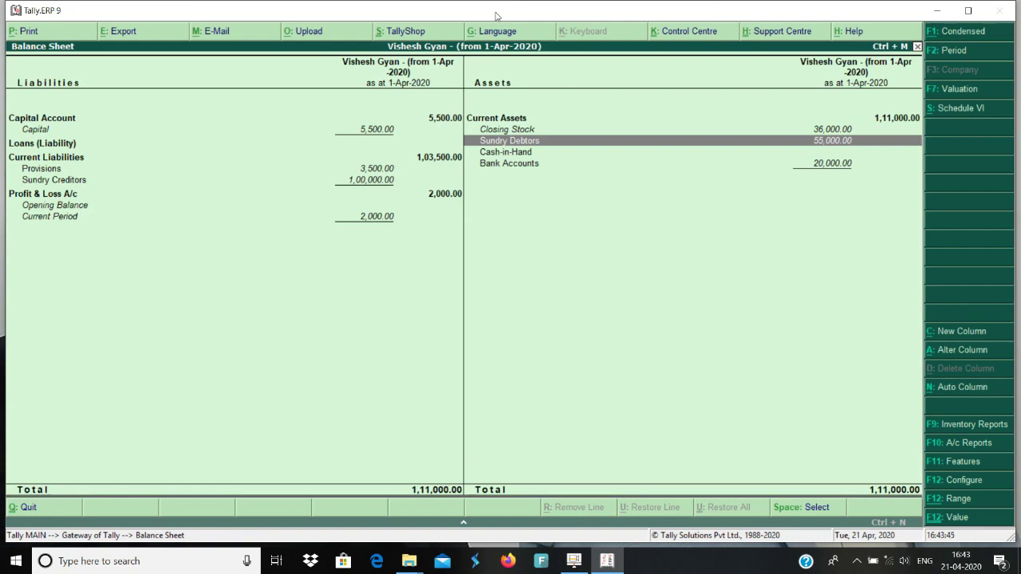
# Step: Close the Balance Sheet, decline quitting at the Gateway of Tally, and go to the previous voucher through Accounting Vouchers
pyautogui.press('Escape')
pyautogui.press('Escape')
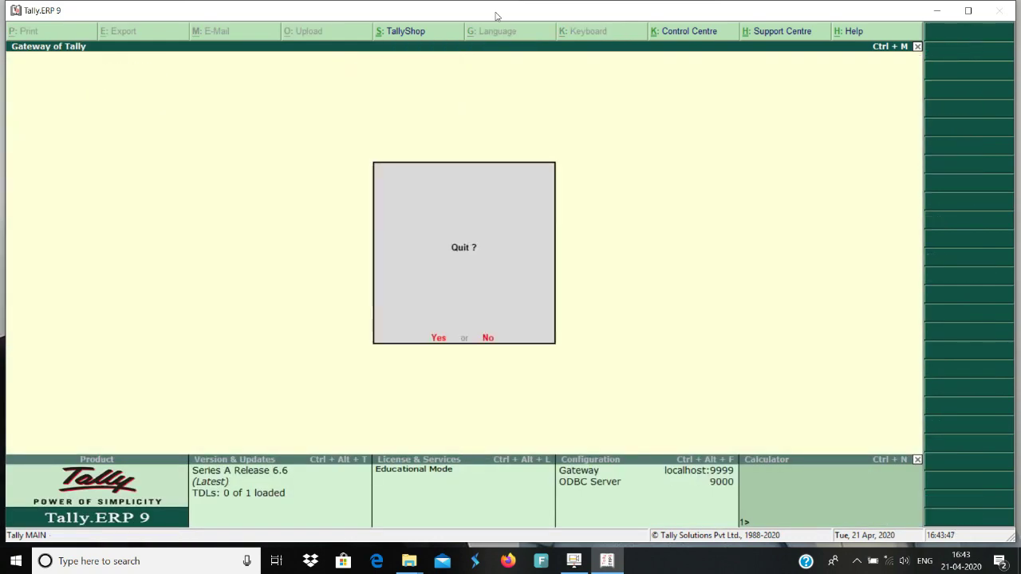
pyautogui.press('Escape')
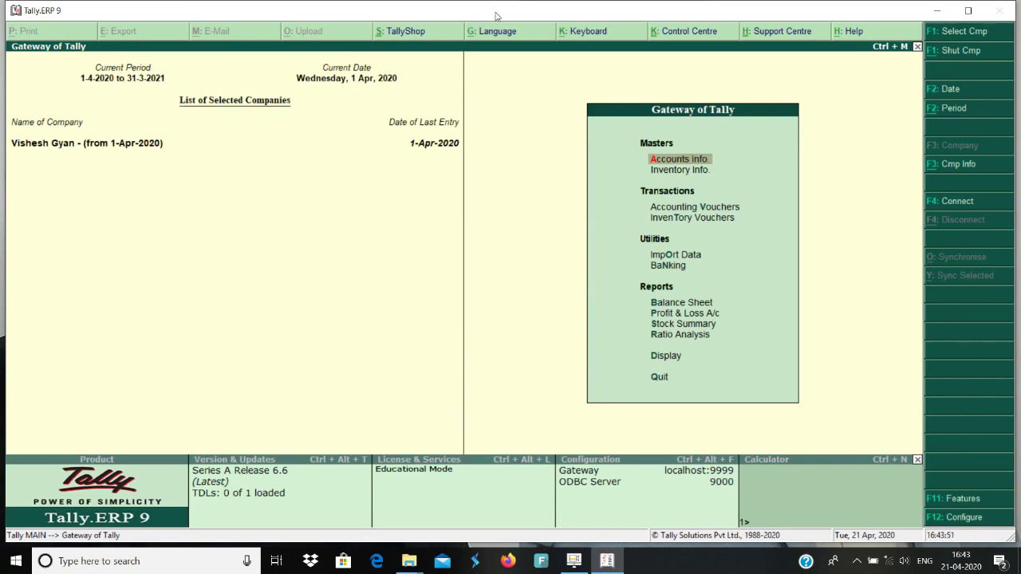
pyautogui.press('v')
pyautogui.press('pageup')
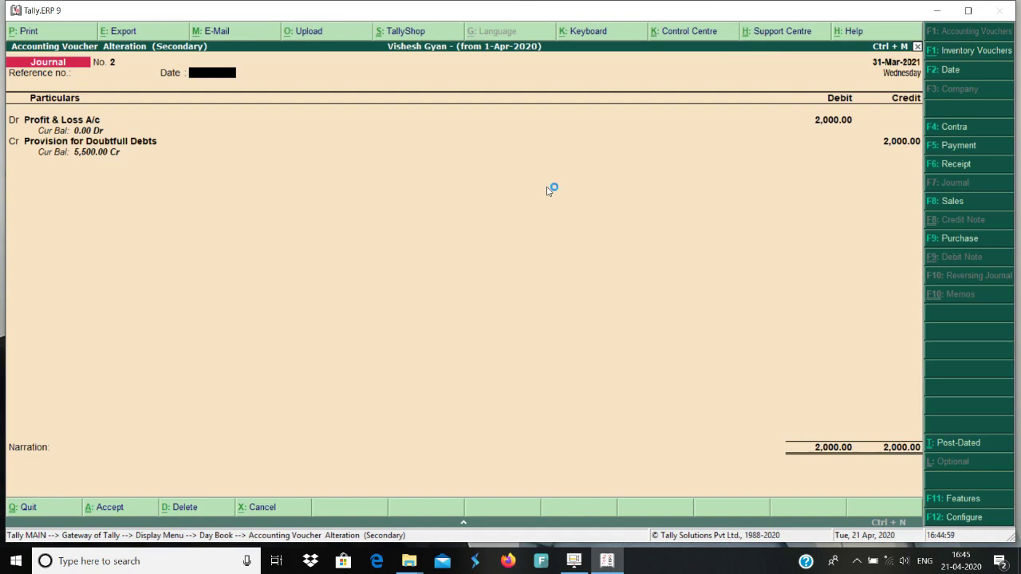
# Step: Close journal voucher 2 and the Day Book, and show the Balance Sheet in detailed form
pyautogui.press('Escape')
pyautogui.press('y')
pyautogui.press('Escape')
pyautogui.press('Escape')
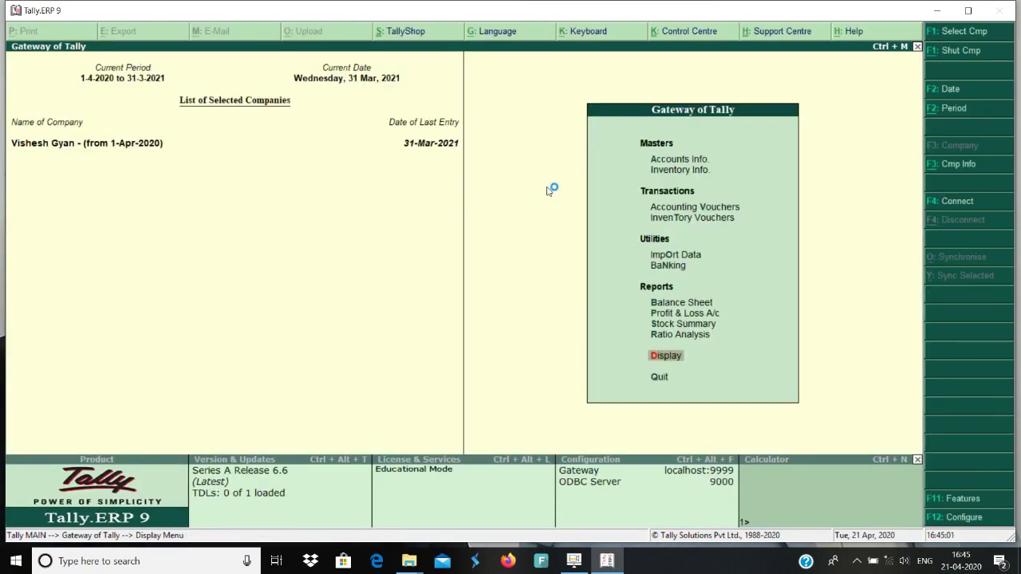
pyautogui.press('b')
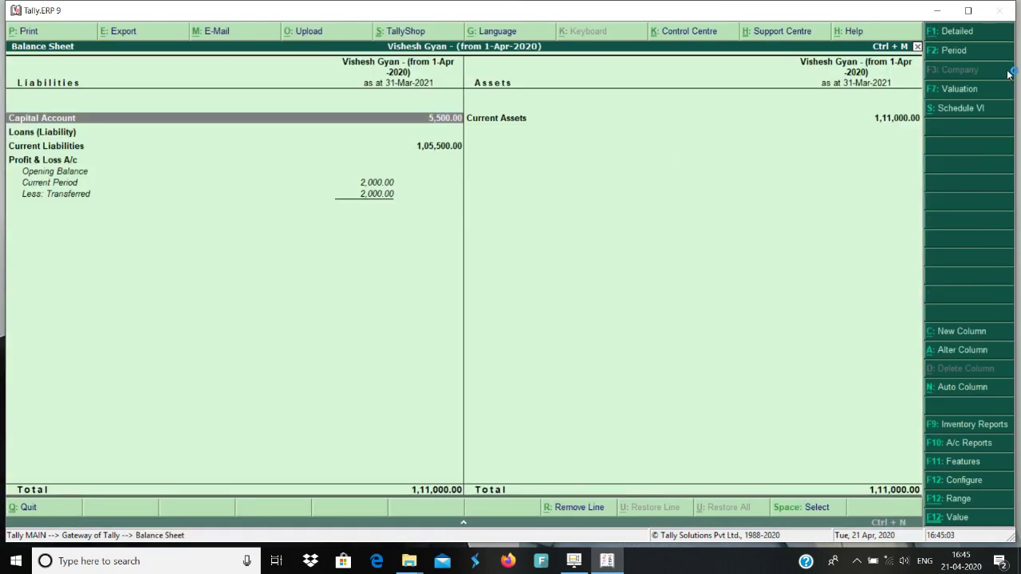
pyautogui.click(973, 31)
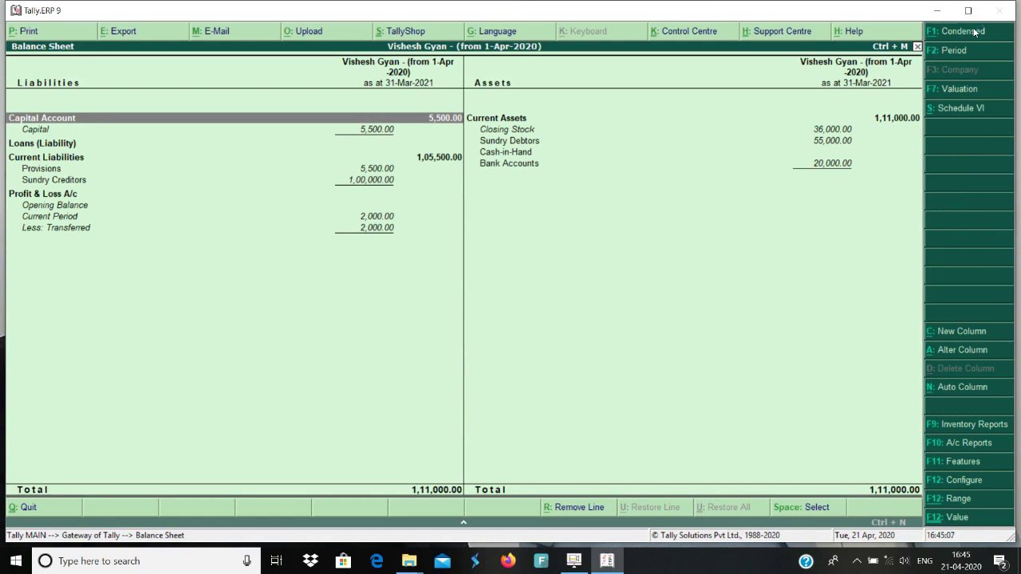
# Step: Examine the Profit & Loss A/c and Provisions lines under liabilities and the Sundry Debtors line under assets in the Balance Sheet
pyautogui.press('Down')
pyautogui.press('Down')
pyautogui.press('Down')
pyautogui.press('Down')
pyautogui.press('Down')
pyautogui.press('Down')
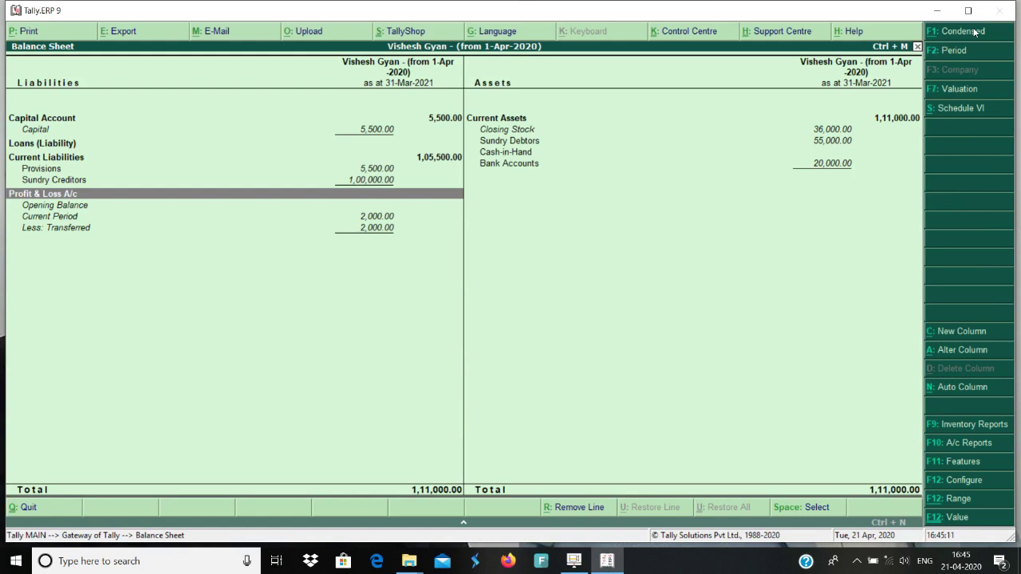
pyautogui.press('Up')
pyautogui.press('Up')
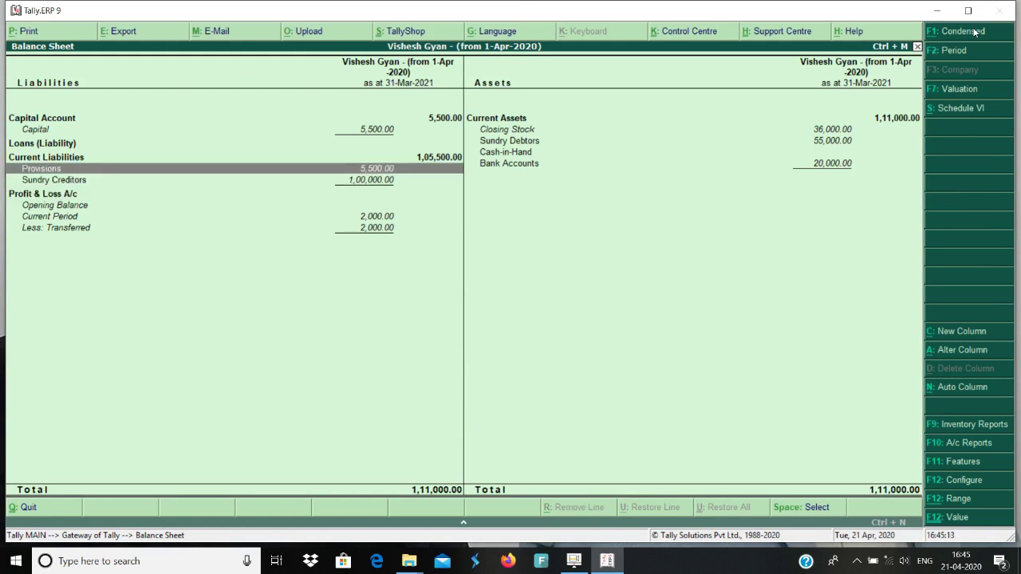
pyautogui.press('Right')
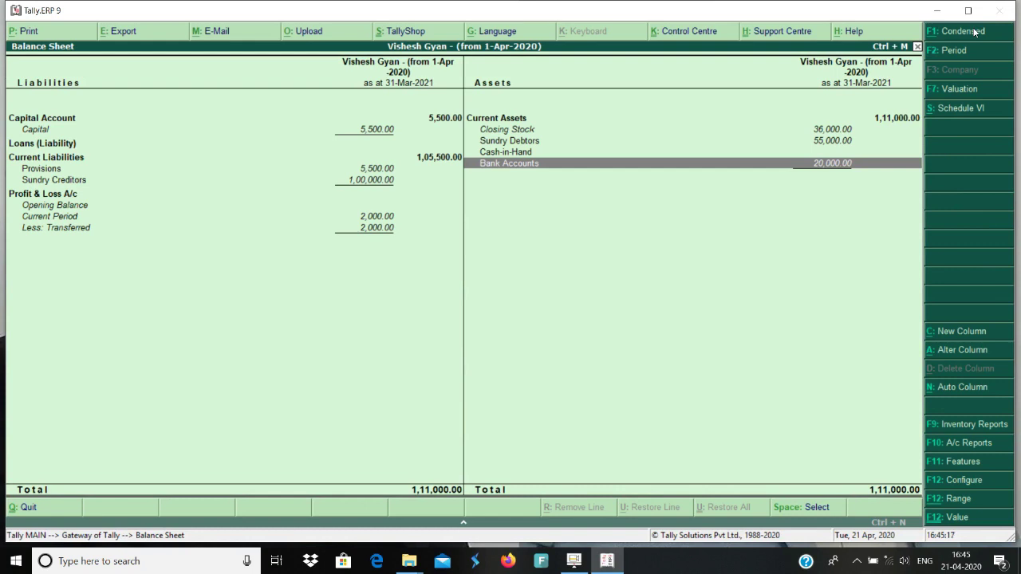
pyautogui.press('Up')
pyautogui.press('Up')
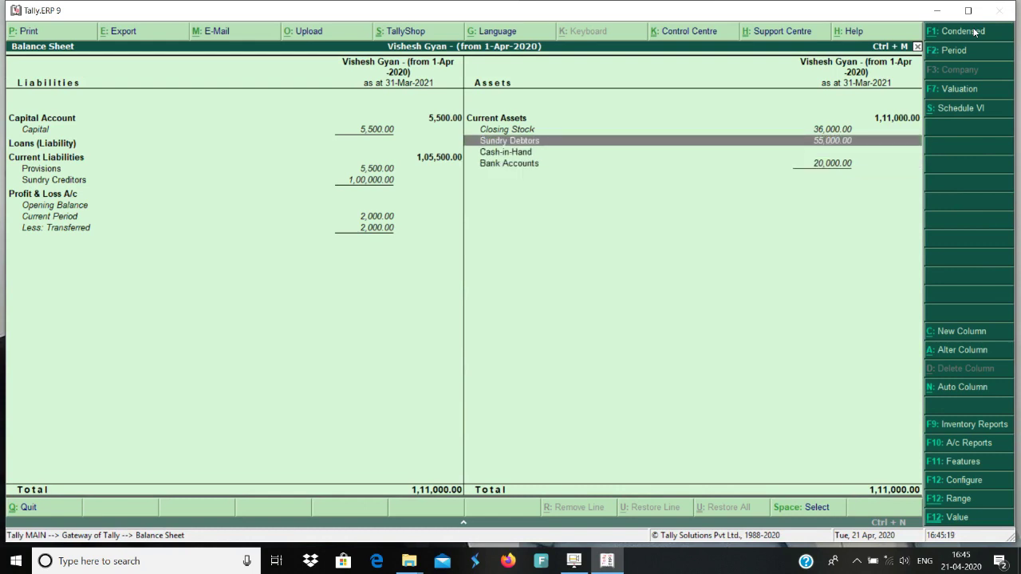